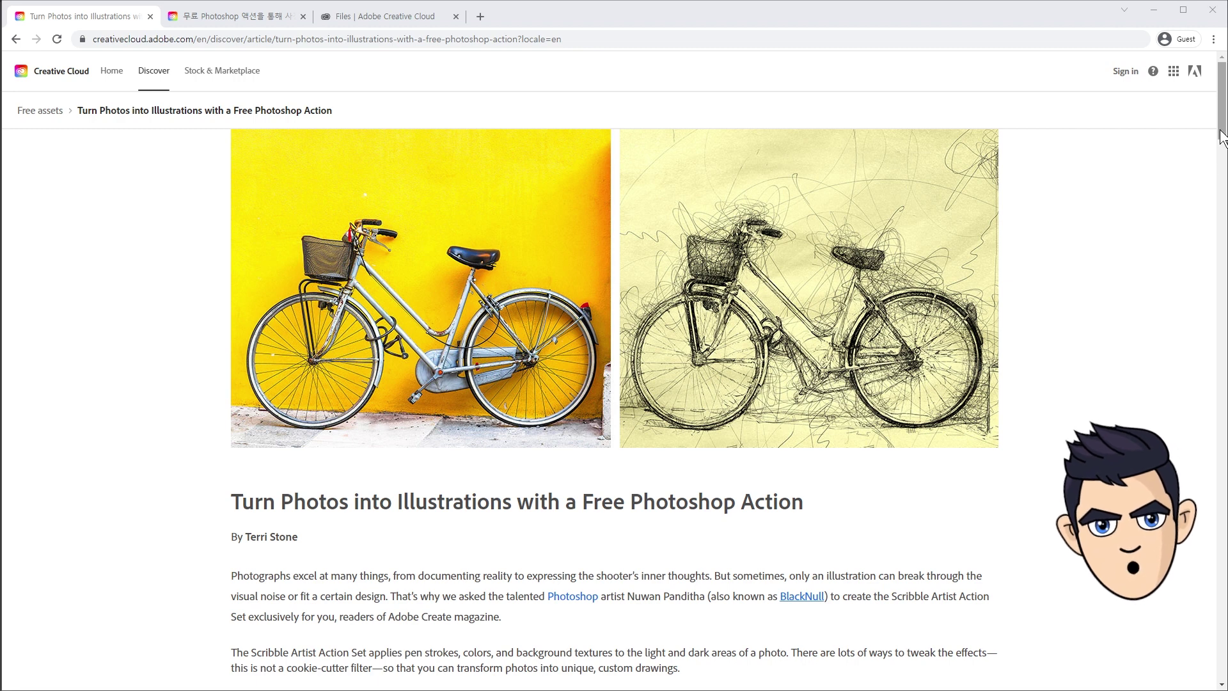
Switch between the Korean article, the Scribble Artist assets page and the English article
{"action": "left_click", "coordinate": [274, 18]}
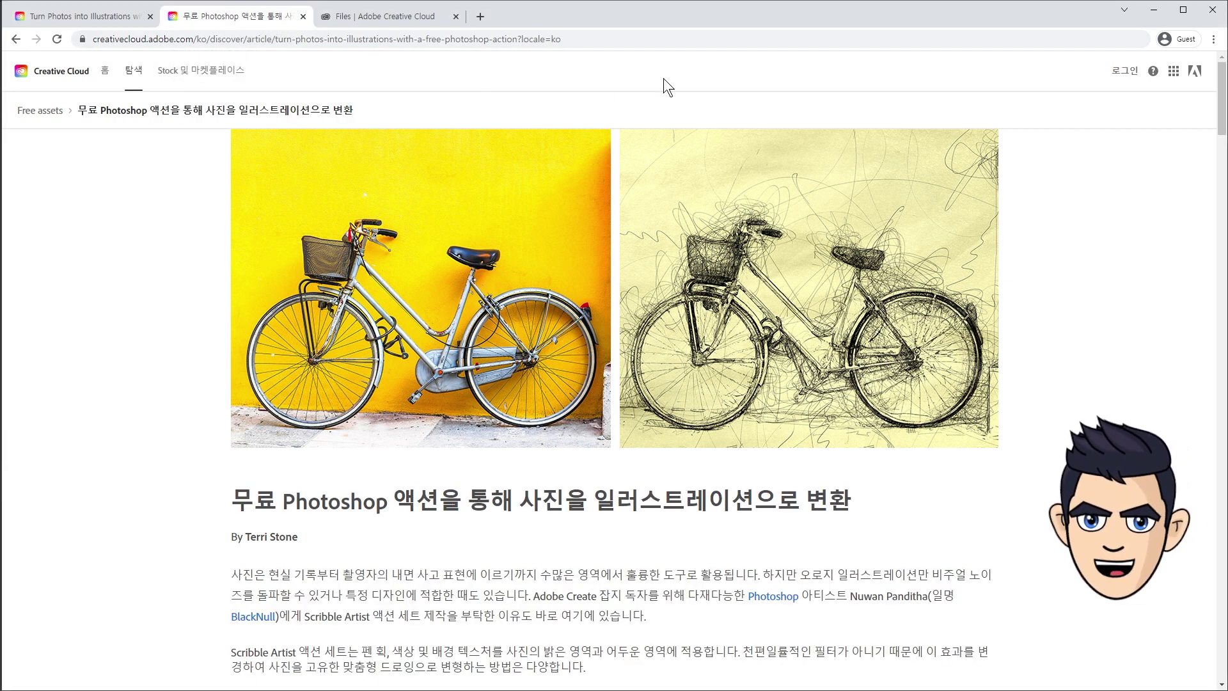
{"action": "left_click", "coordinate": [390, 18]}
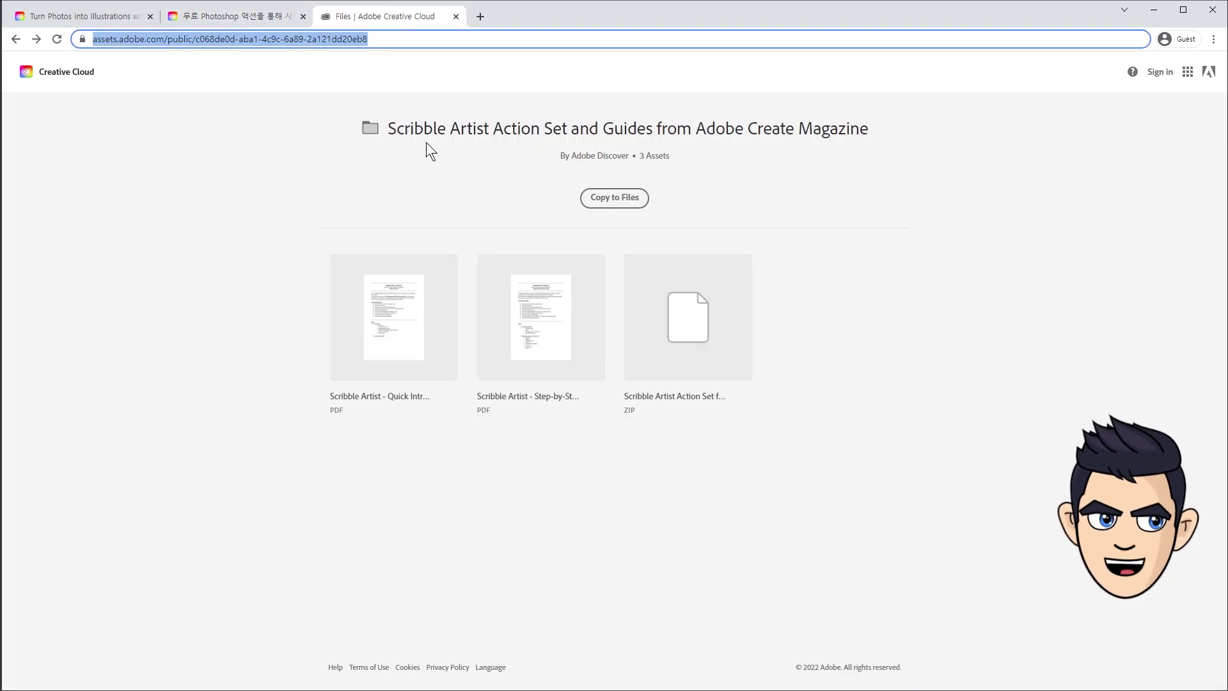
{"action": "left_click", "coordinate": [128, 16]}
{"action": "left_click_drag", "start_coordinate": [1221, 134], "coordinate": [1224, 211]}
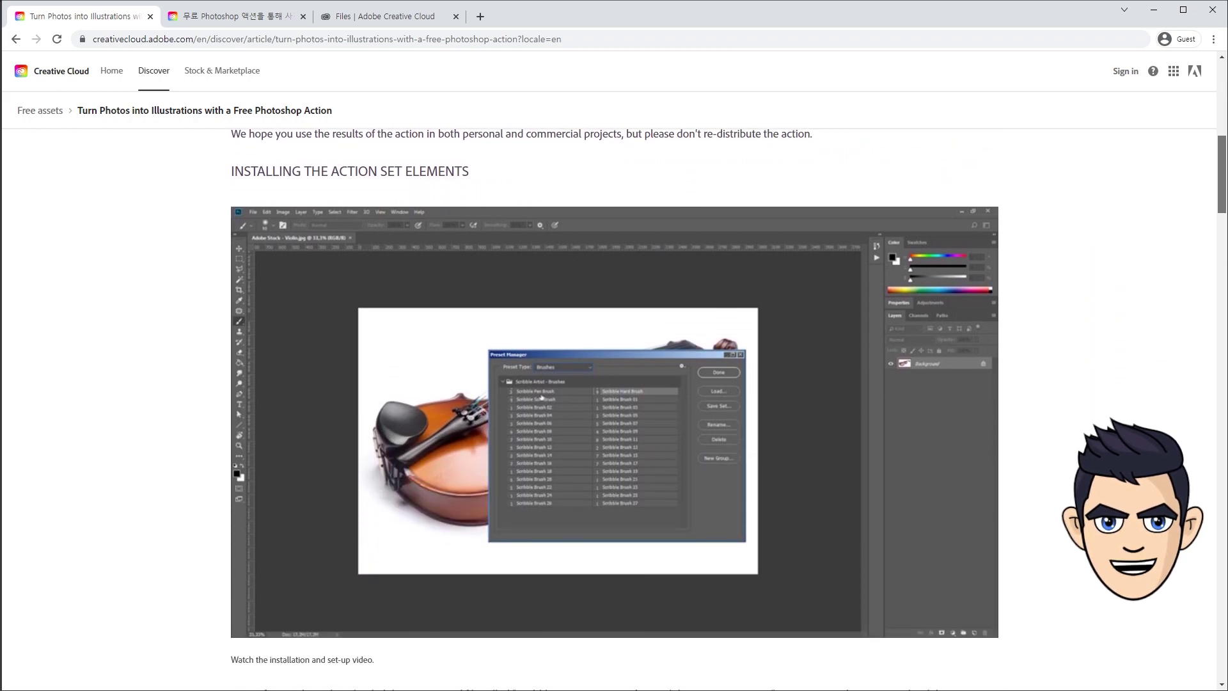
Scroll through the article and download the Scribble Artist action set ZIP from its '...' menu
{"action": "scroll", "coordinate": [259, 244], "scroll_direction": "down", "scroll_amount": 8}
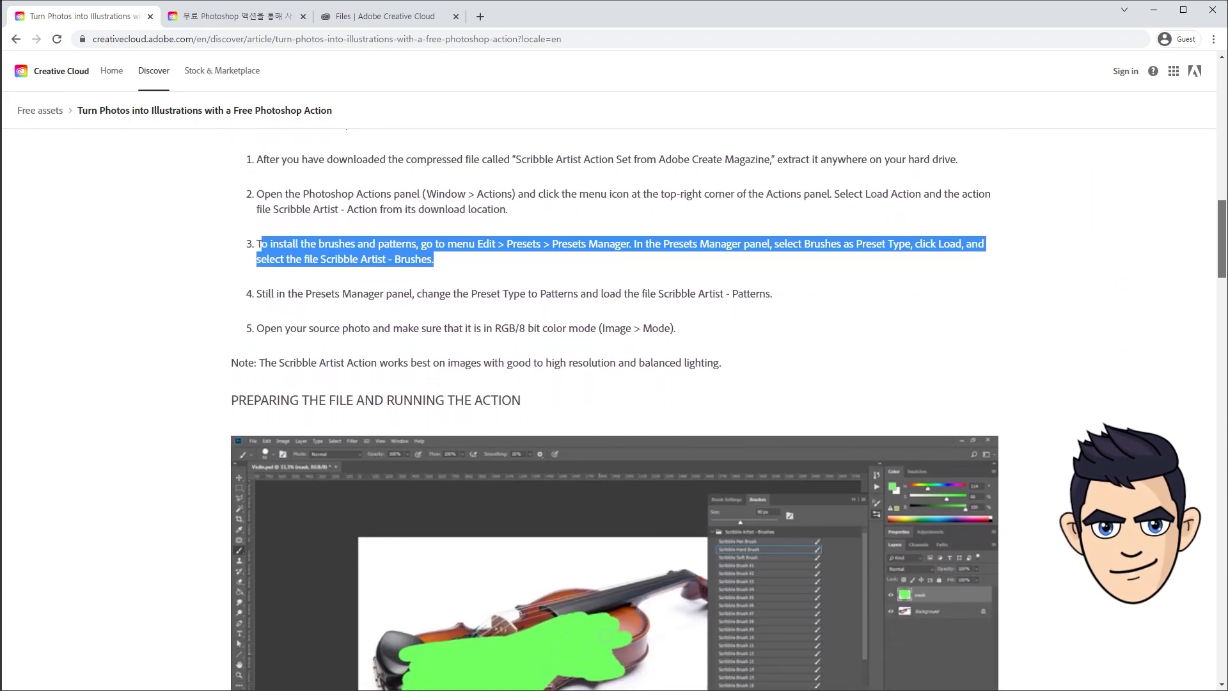
{"action": "scroll", "coordinate": [259, 244], "scroll_direction": "down", "scroll_amount": 6}
{"action": "scroll", "coordinate": [259, 244], "scroll_direction": "down", "scroll_amount": 6}
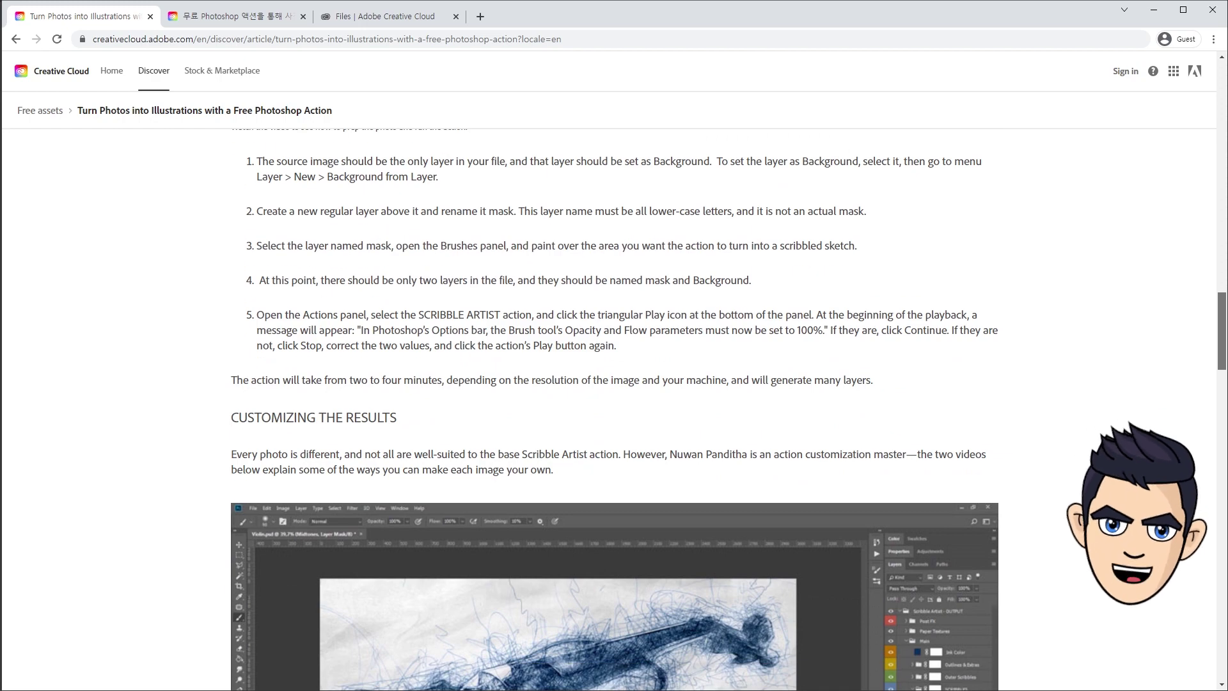
{"action": "scroll", "coordinate": [614, 409], "scroll_direction": "down", "scroll_amount": 6}
{"action": "scroll", "coordinate": [613, 409], "scroll_direction": "down", "scroll_amount": 4}
{"action": "scroll", "coordinate": [614, 409], "scroll_direction": "down", "scroll_amount": 4}
{"action": "scroll", "coordinate": [614, 410], "scroll_direction": "down", "scroll_amount": 4}
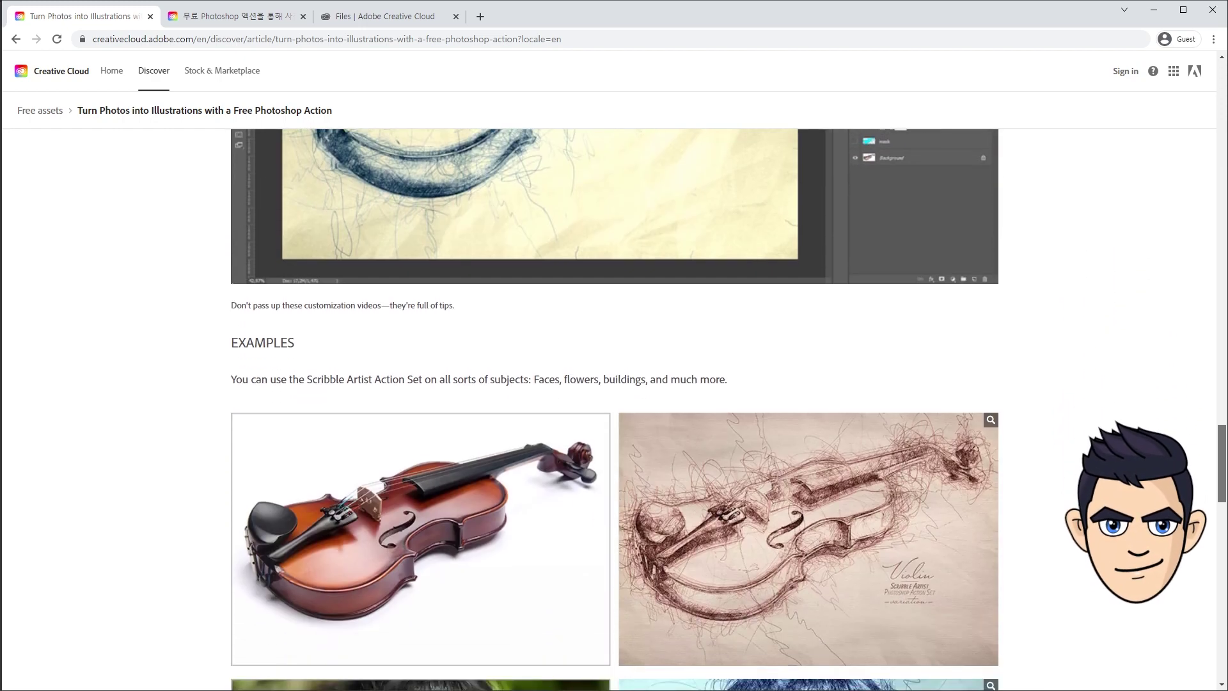
{"action": "scroll", "coordinate": [614, 409], "scroll_direction": "down", "scroll_amount": 2}
{"action": "scroll", "coordinate": [614, 410], "scroll_direction": "down", "scroll_amount": 3}
{"action": "scroll", "coordinate": [614, 410], "scroll_direction": "down", "scroll_amount": 5}
{"action": "scroll", "coordinate": [614, 409], "scroll_direction": "down", "scroll_amount": 3}
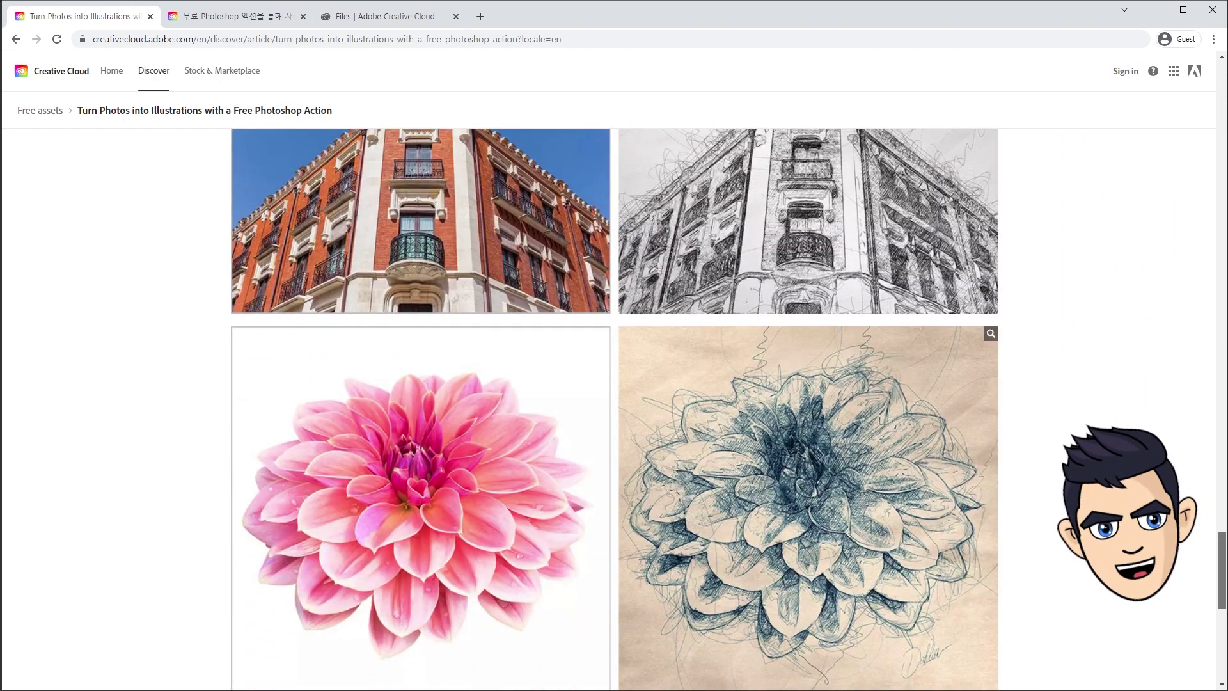
{"action": "scroll", "coordinate": [614, 409], "scroll_direction": "down", "scroll_amount": 1}
{"action": "scroll", "coordinate": [614, 409], "scroll_direction": "down", "scroll_amount": 1}
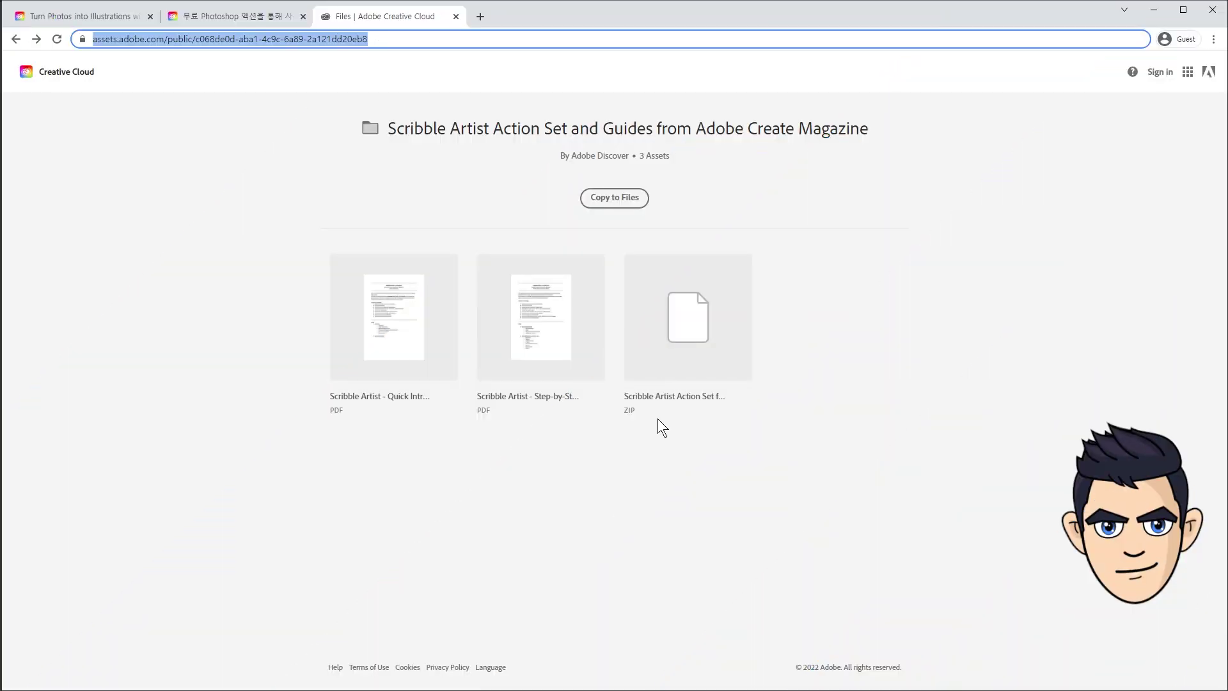
{"action": "left_click", "coordinate": [742, 398]}
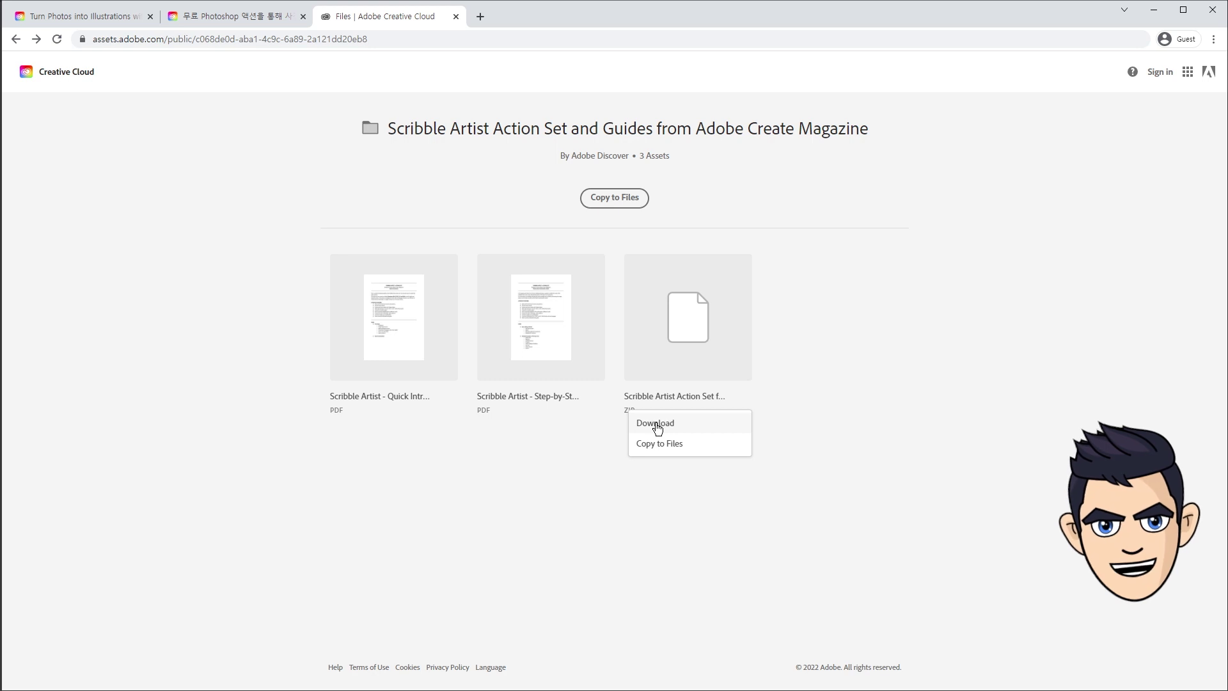
{"action": "left_click", "coordinate": [656, 425]}
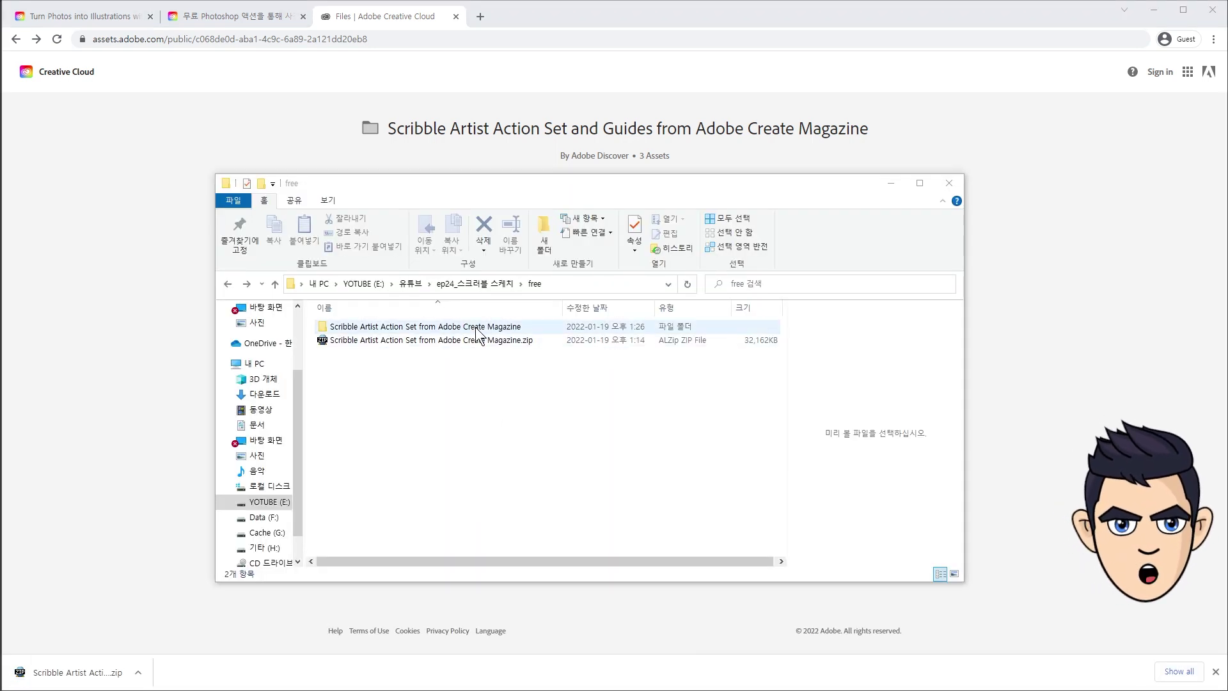
Open the extracted Scribble Artist folder and select its Action.atn, Brushes.abr and Patterns.pat files
{"action": "double_click", "coordinate": [474, 327]}
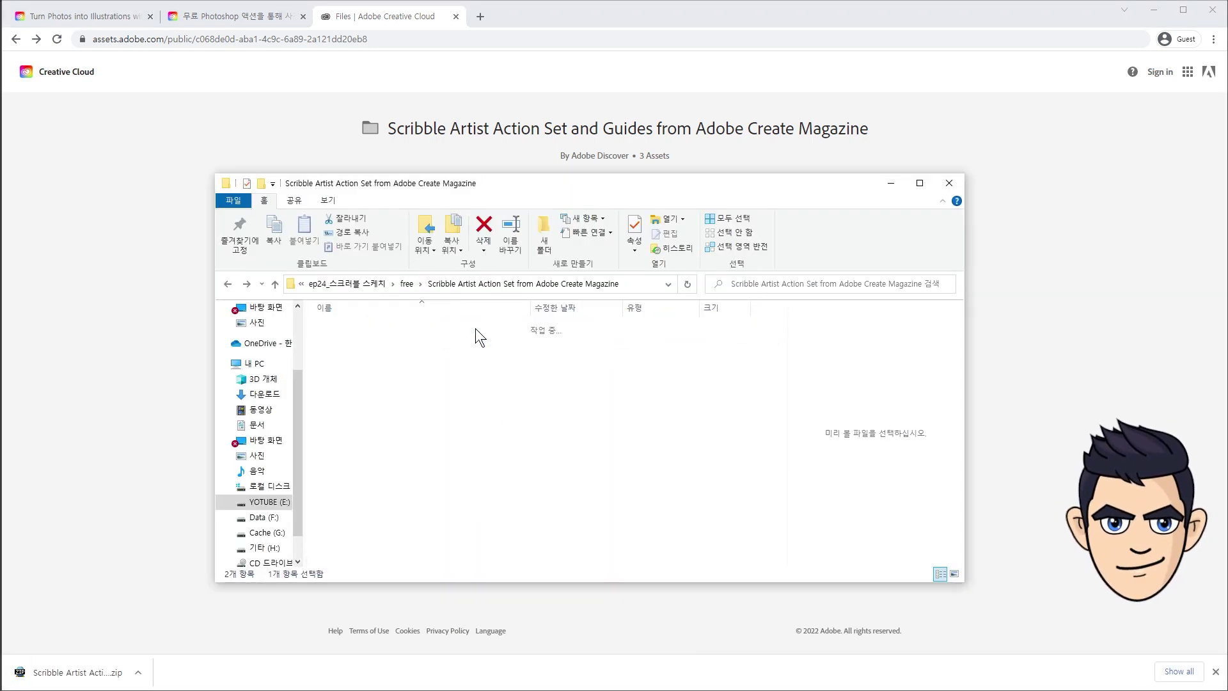
{"action": "double_click", "coordinate": [473, 340]}
{"action": "mouse_move", "coordinate": [431, 443]}
{"action": "left_mouse_down"}
{"action": "mouse_move", "coordinate": [401, 367]}
{"action": "mouse_move", "coordinate": [424, 451]}
{"action": "left_mouse_up"}
{"action": "left_click", "coordinate": [427, 368]}
{"action": "left_click", "coordinate": [429, 382]}
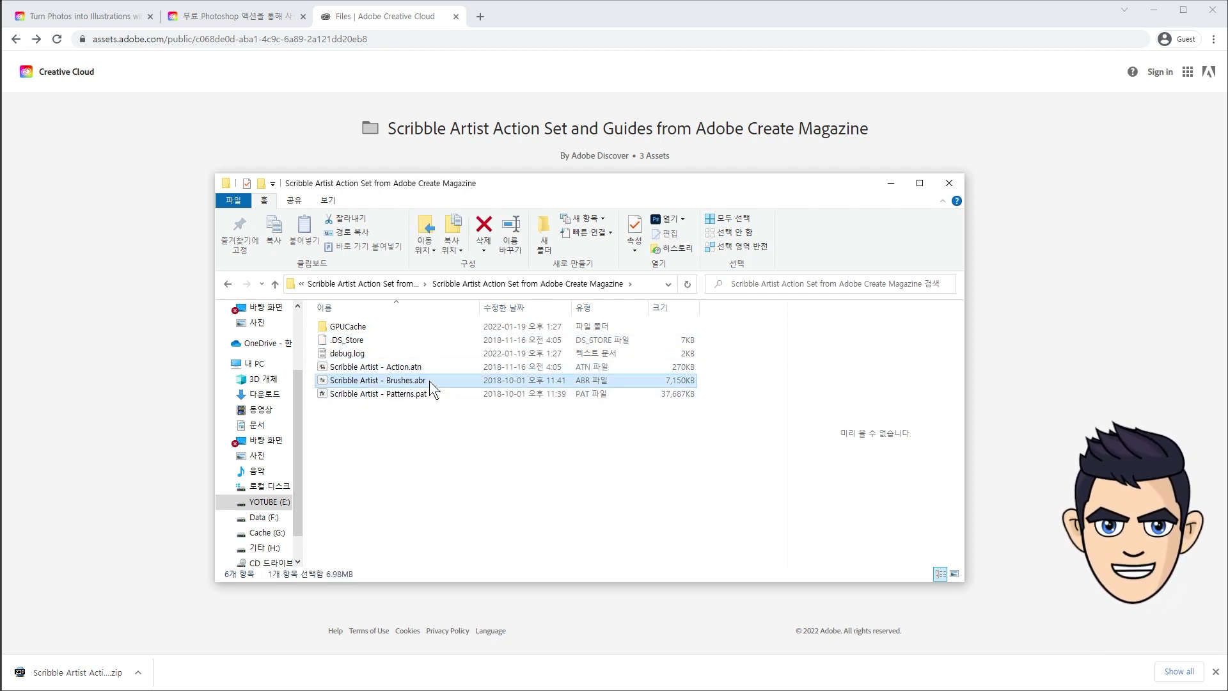
{"action": "left_click", "coordinate": [432, 395]}
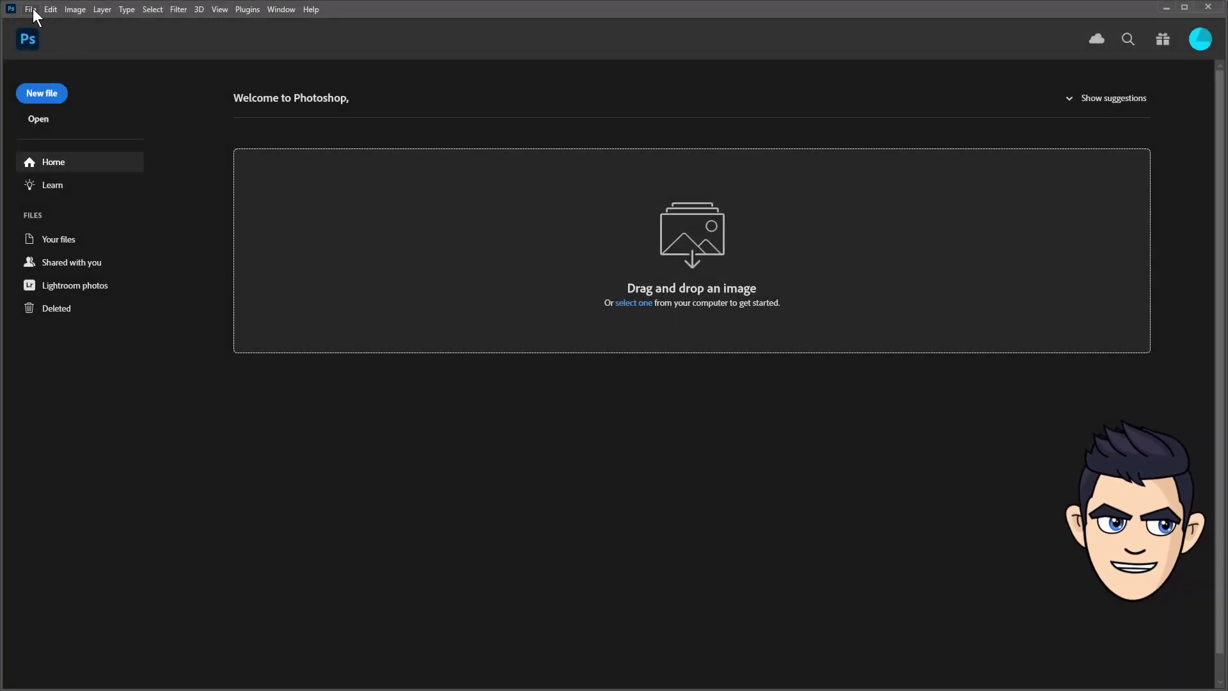
{"action": "left_click", "coordinate": [33, 9]}
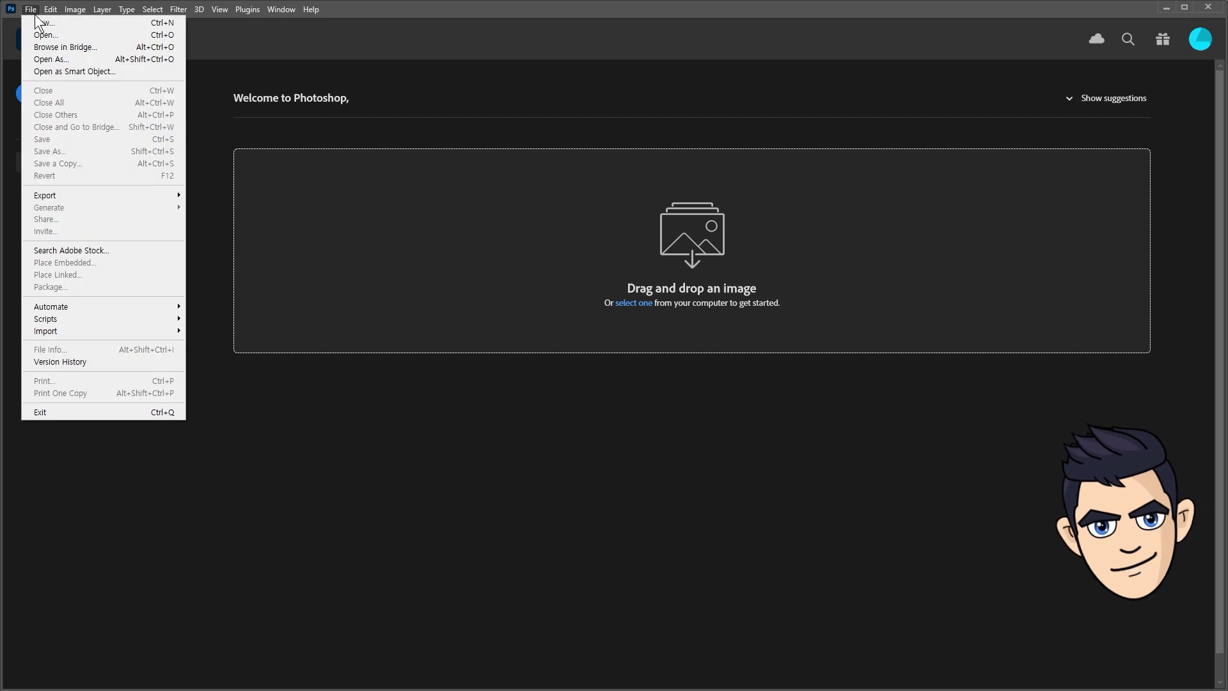
Load the Scribble Artist action, brushes and patterns files into Photoshop
{"action": "left_click", "coordinate": [43, 35]}
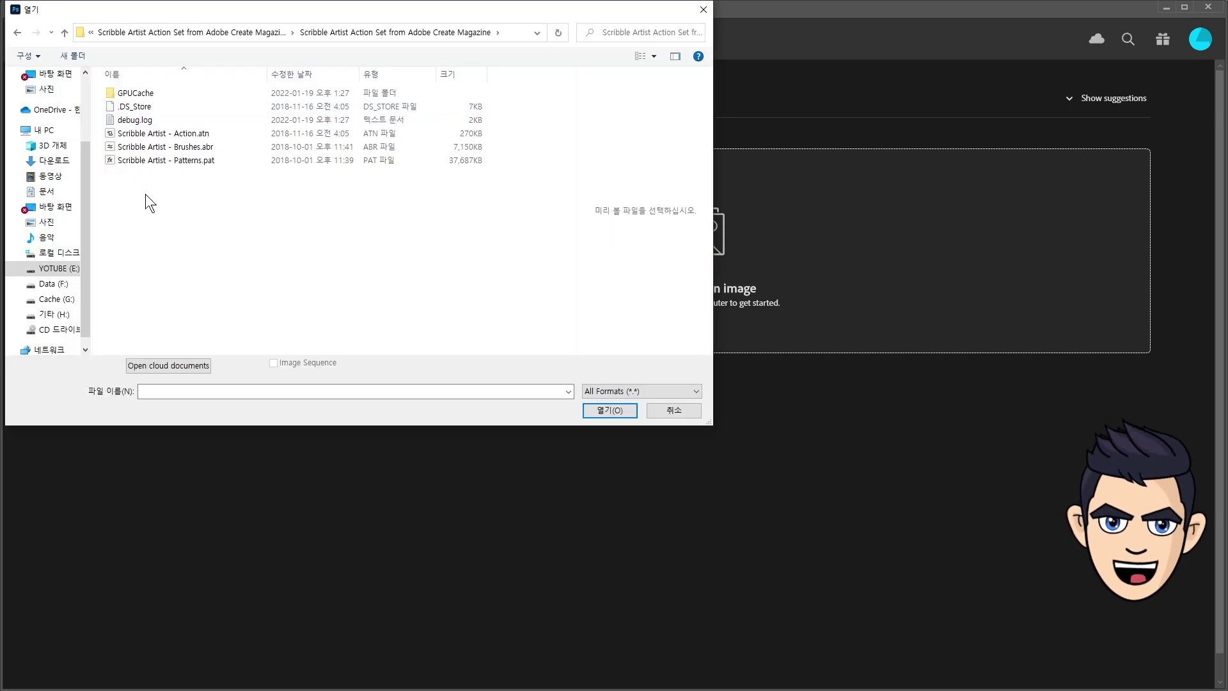
{"action": "left_click_drag", "start_coordinate": [142, 194], "coordinate": [141, 135]}
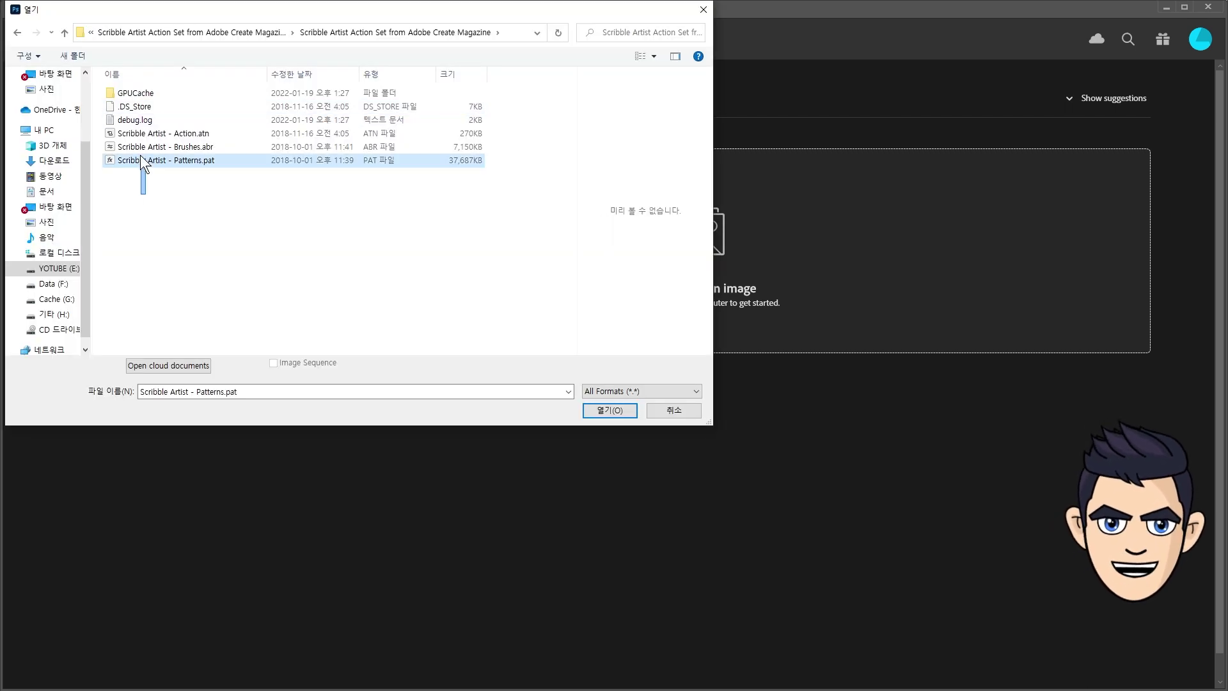
{"action": "left_click", "coordinate": [600, 408]}
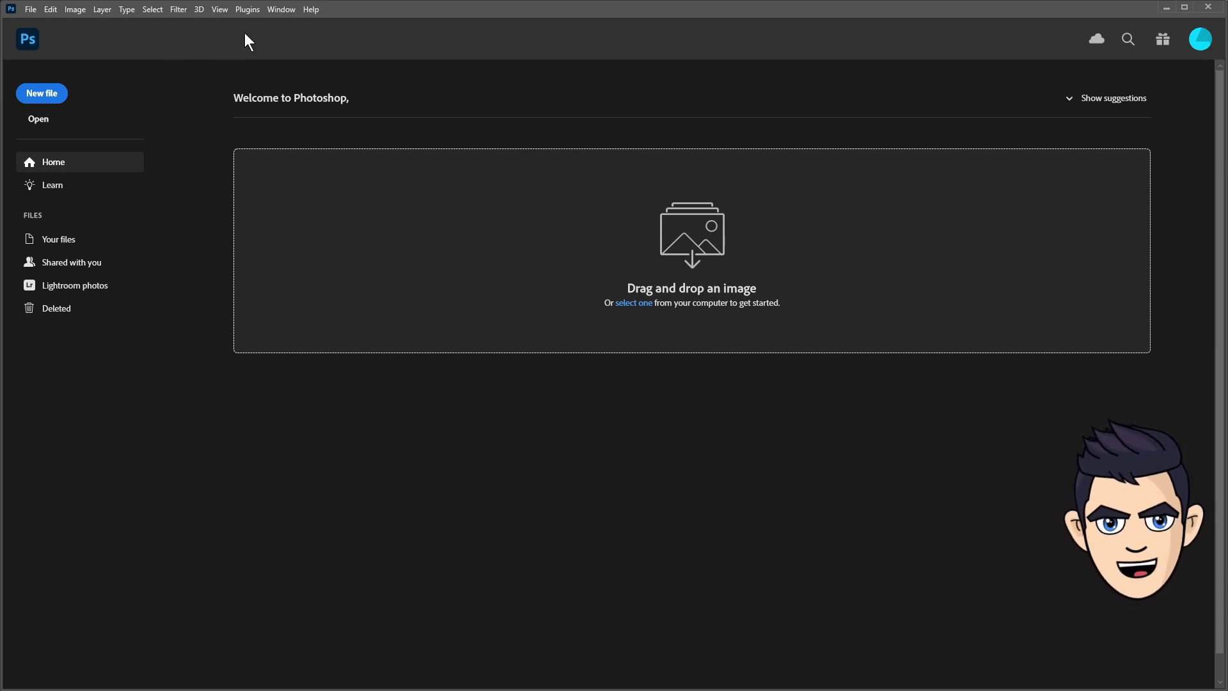
Check the SCRIBBLE ARTIST action, Scribble brush presets and Scribble Artist patterns in their panels
{"action": "left_click", "coordinate": [282, 11]}
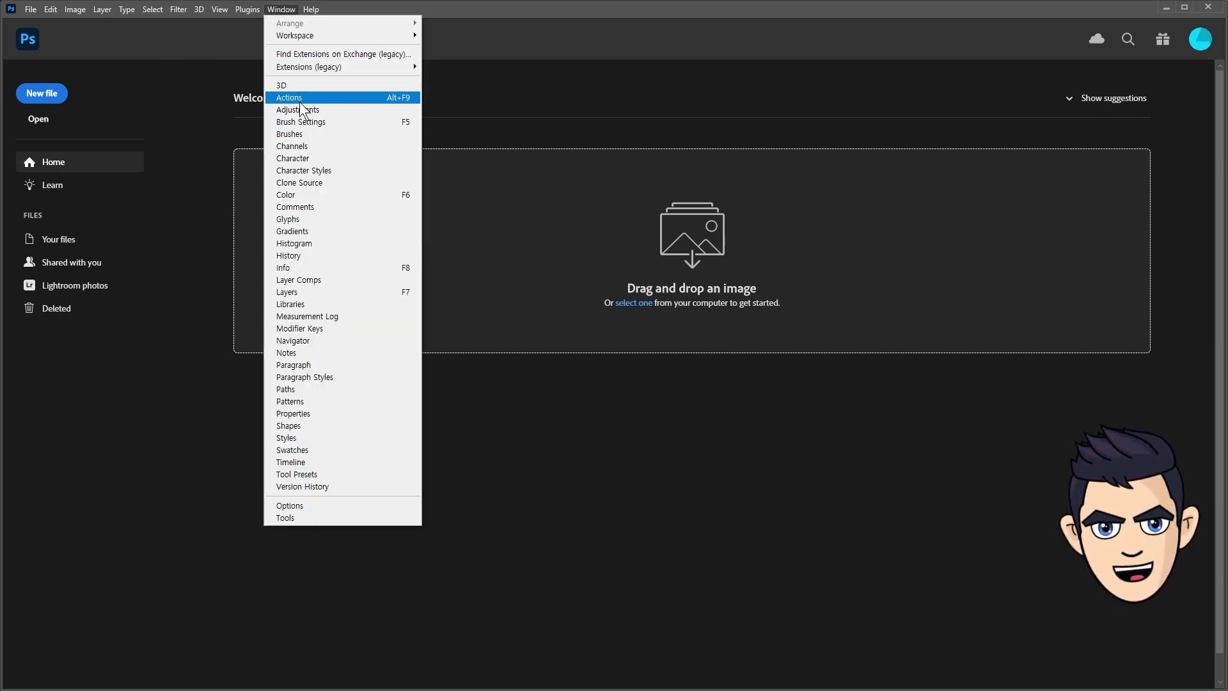
{"action": "left_click", "coordinate": [300, 98]}
{"action": "left_click", "coordinate": [874, 128]}
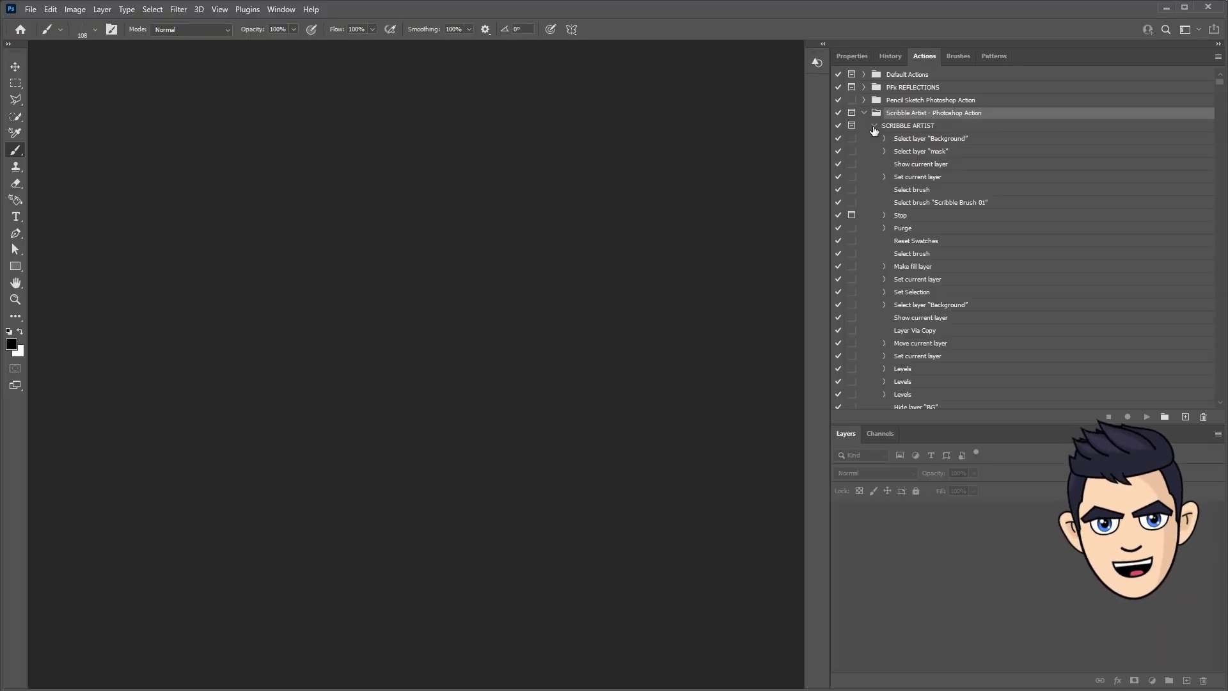
{"action": "left_click", "coordinate": [282, 10]}
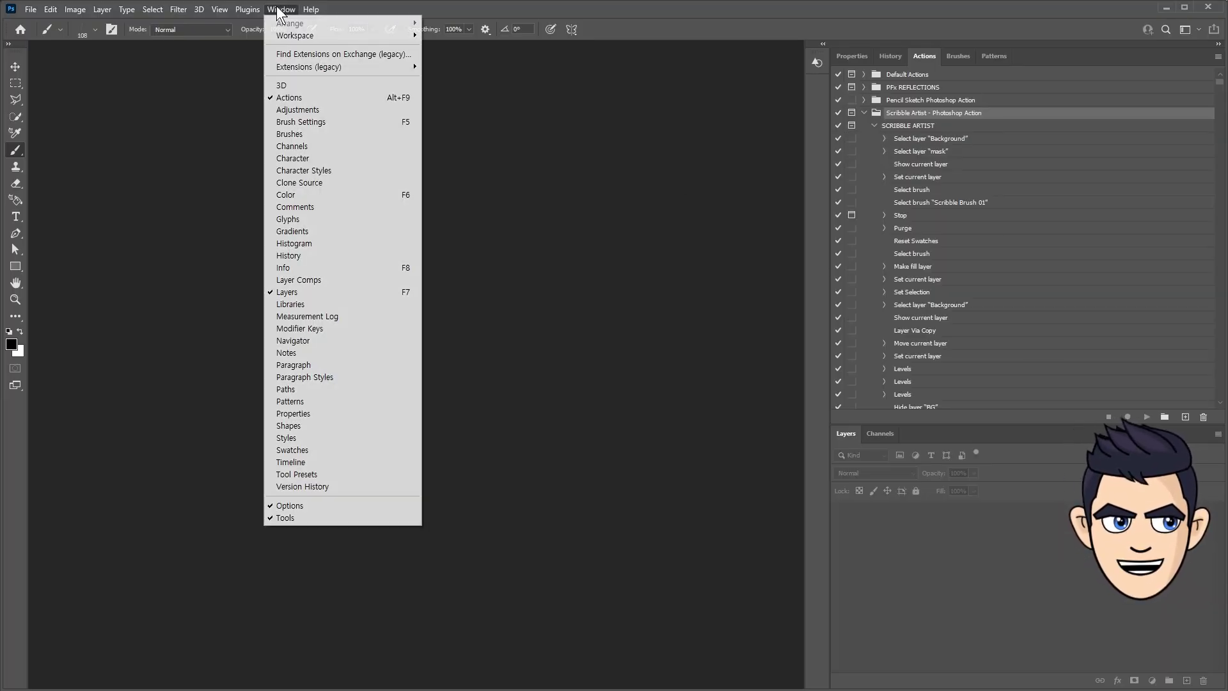
{"action": "left_click", "coordinate": [335, 134]}
{"action": "left_click", "coordinate": [837, 295]}
{"action": "left_click", "coordinate": [850, 312]}
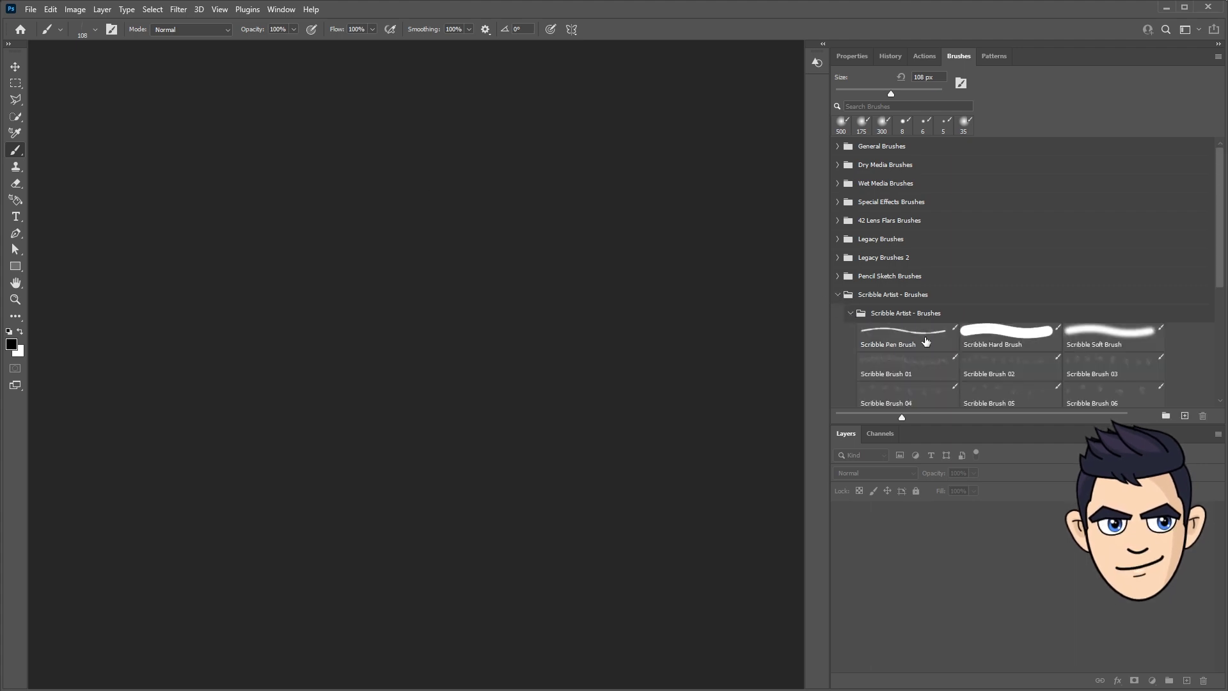
{"action": "left_click", "coordinate": [295, 10]}
{"action": "left_click", "coordinate": [317, 400]}
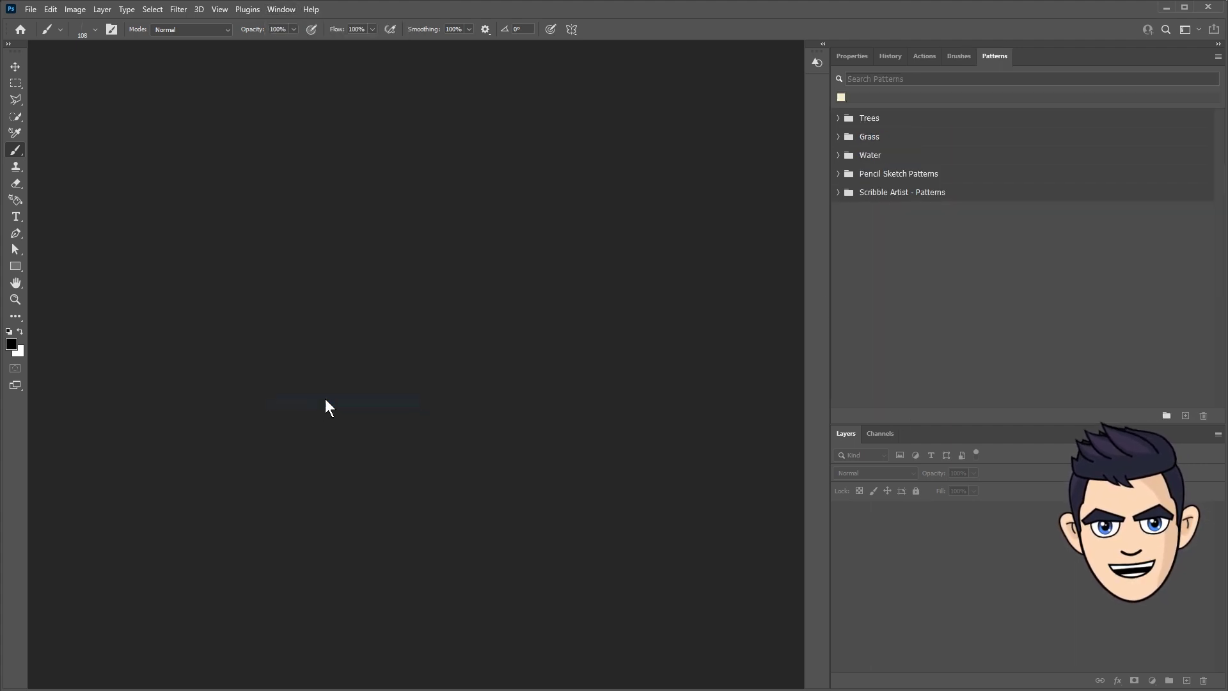
{"action": "left_click", "coordinate": [838, 192]}
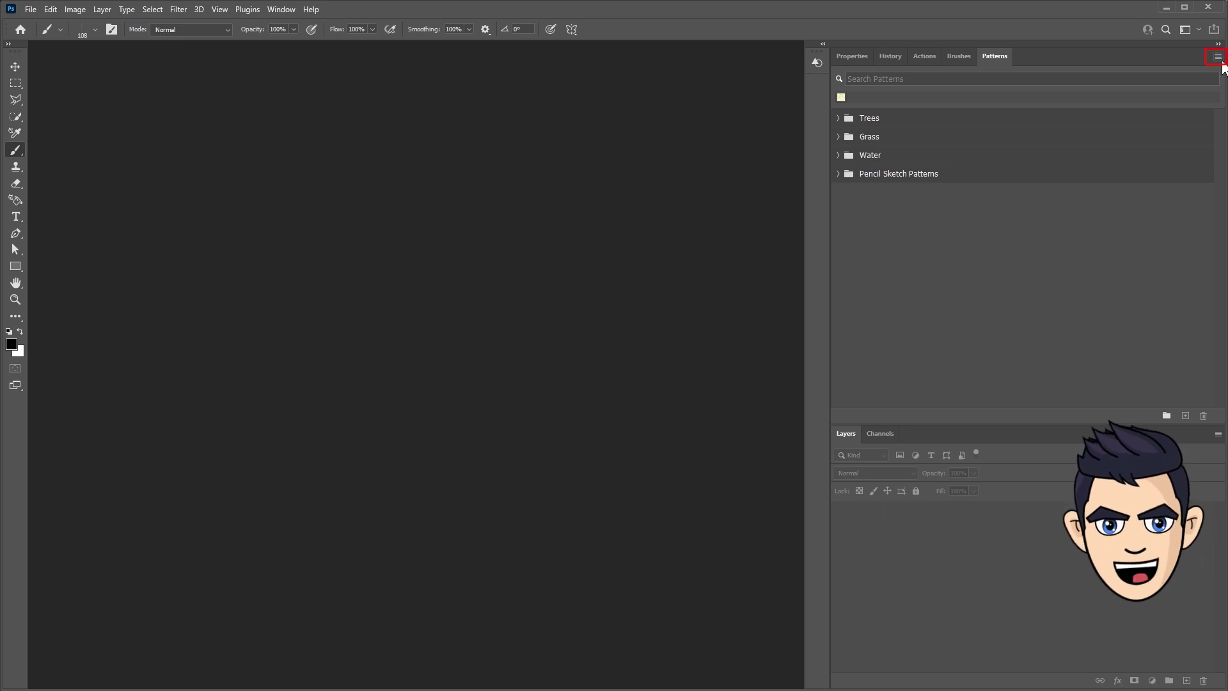
Import Scribble Artist - Patterns.pat through the Patterns panel menu
{"action": "left_click", "coordinate": [1219, 59]}
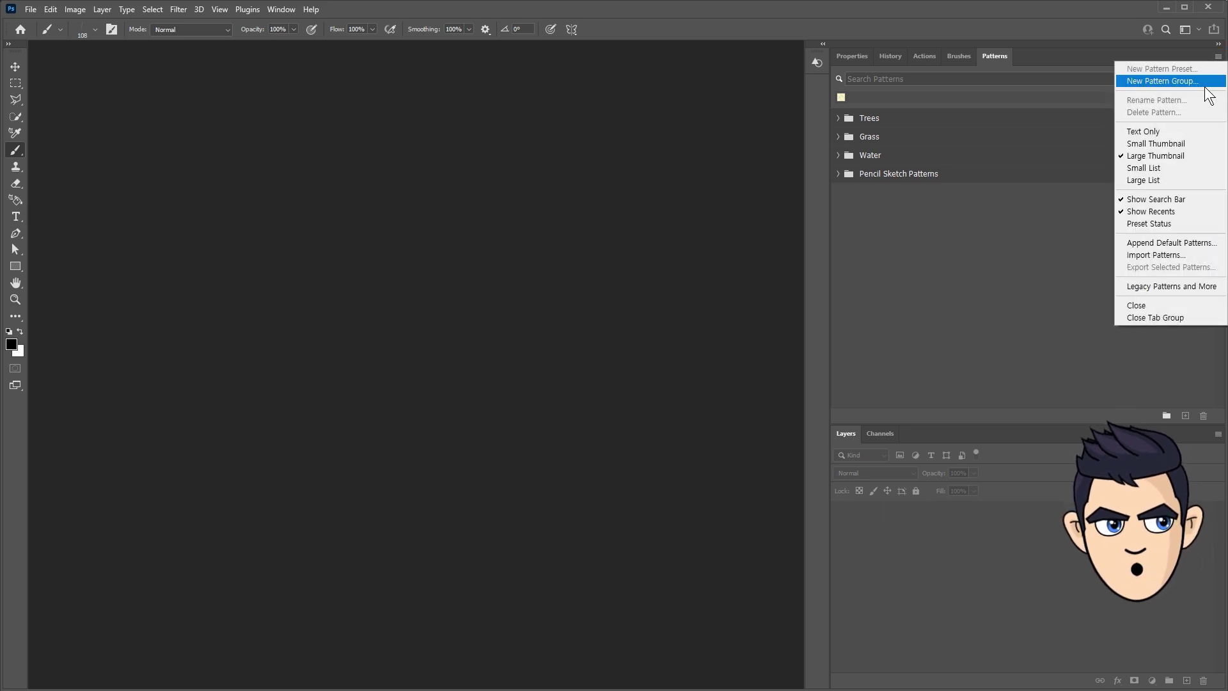
{"action": "left_click", "coordinate": [1169, 259]}
{"action": "left_click", "coordinate": [181, 107]}
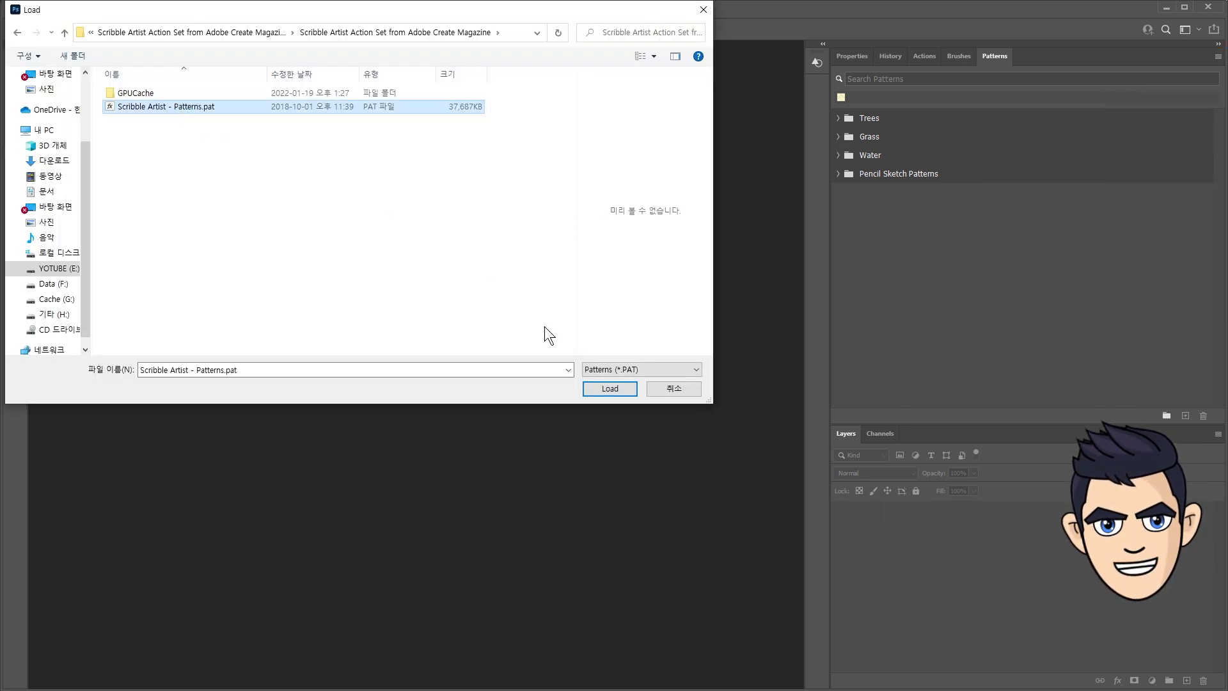
{"action": "left_click", "coordinate": [603, 389]}
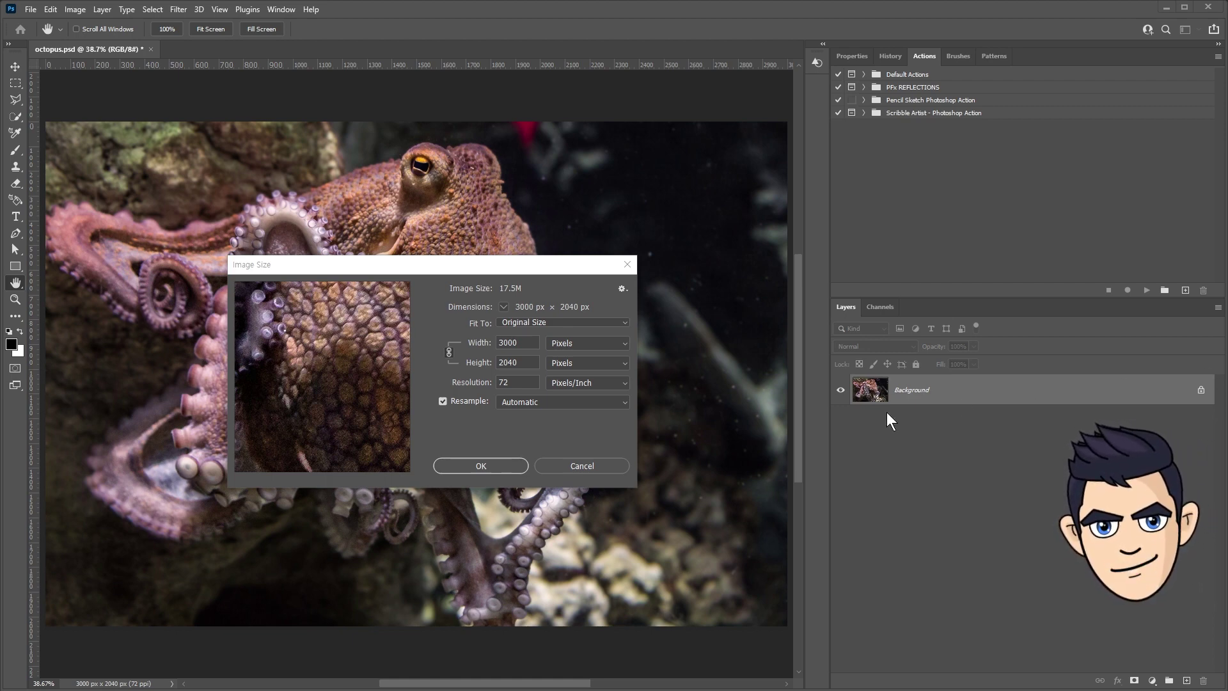
Keep the octopus at 3000 × 2040 px and convert its Background into Layer 0
{"action": "key", "text": "Tab"}
{"action": "left_click", "coordinate": [513, 466]}
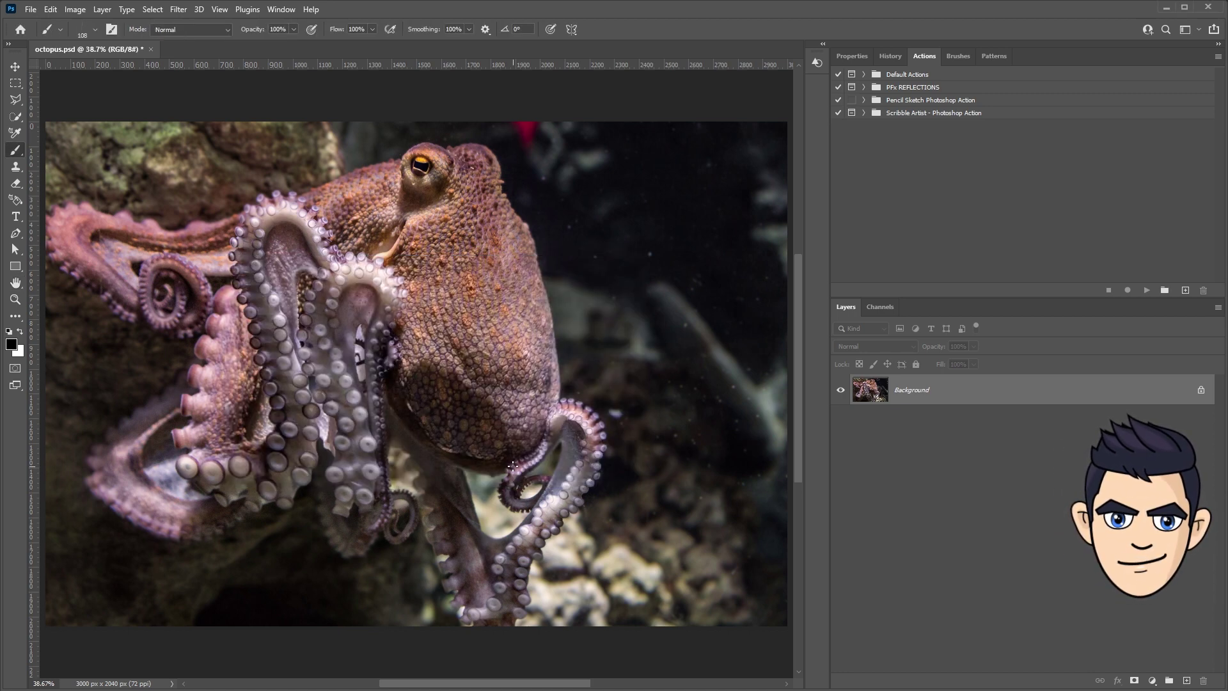
{"action": "double_click", "coordinate": [940, 393]}
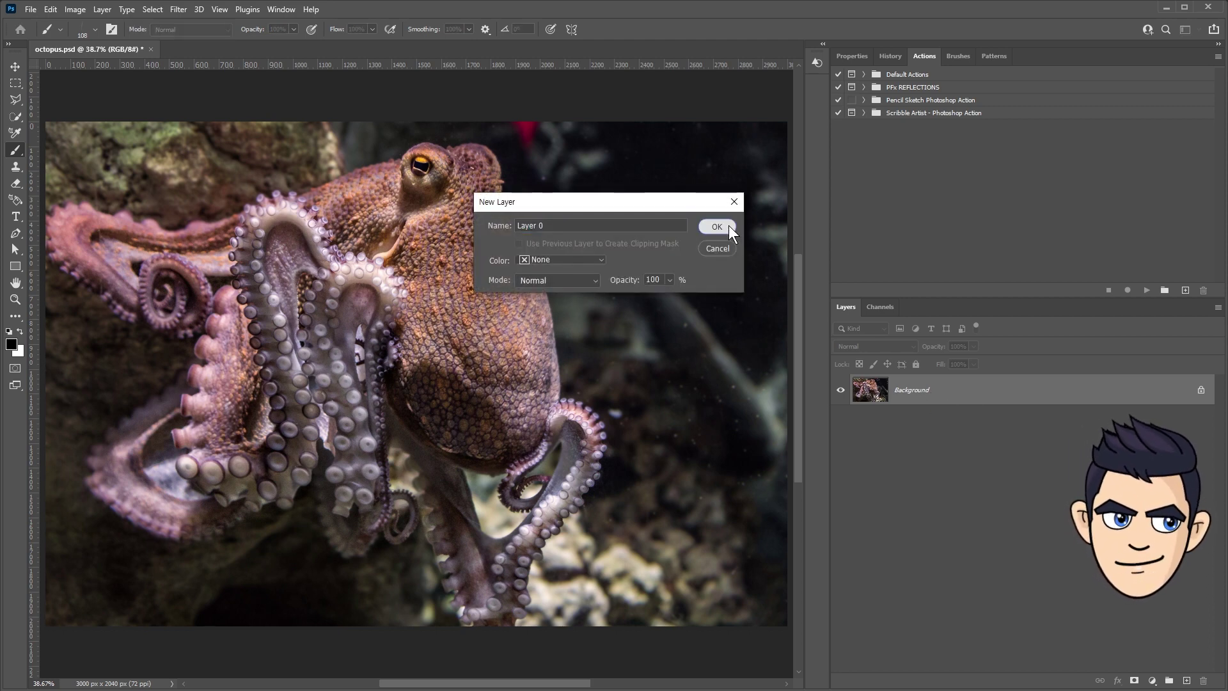
{"action": "left_click", "coordinate": [728, 225]}
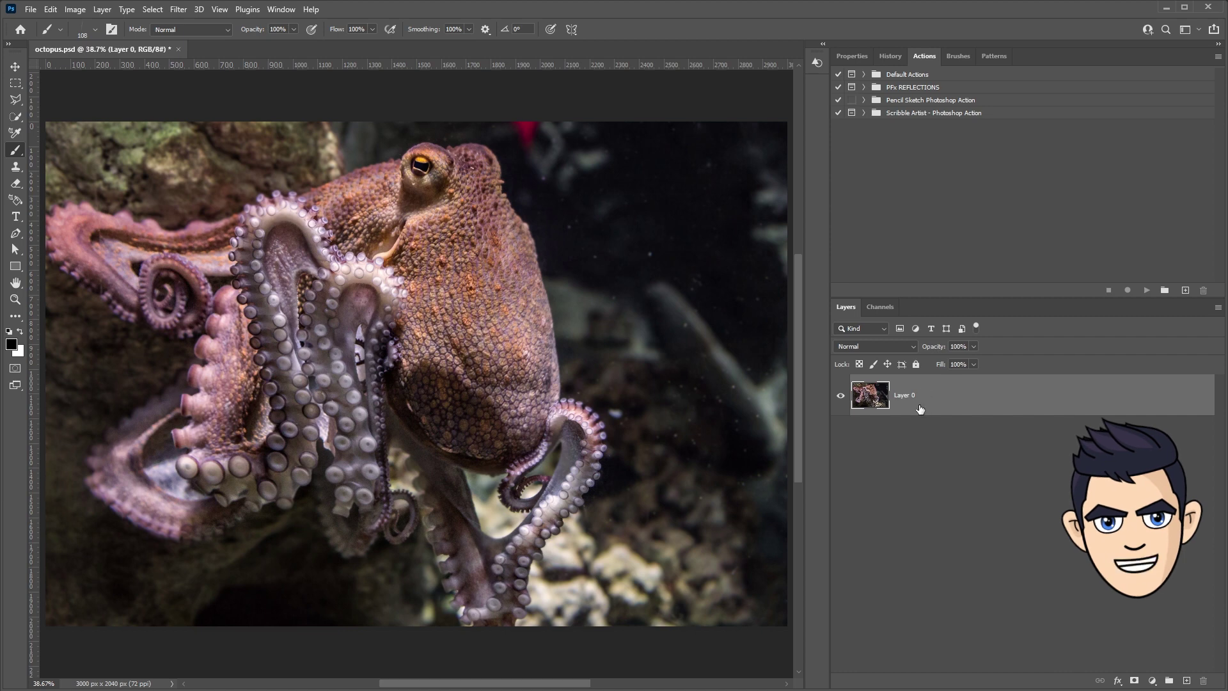
{"action": "left_click", "coordinate": [104, 10]}
{"action": "mouse_move", "coordinate": [135, 22]}
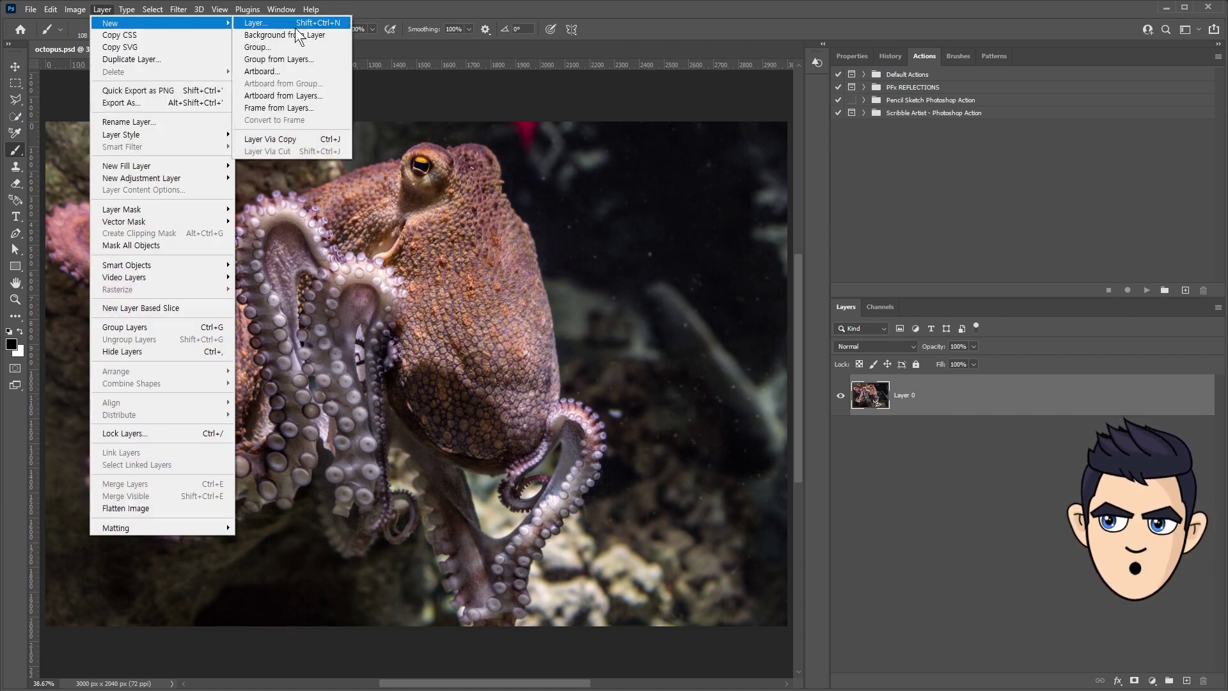
Restore Layer 0 as the Background and add an empty layer named mask above it
{"action": "left_click", "coordinate": [325, 35]}
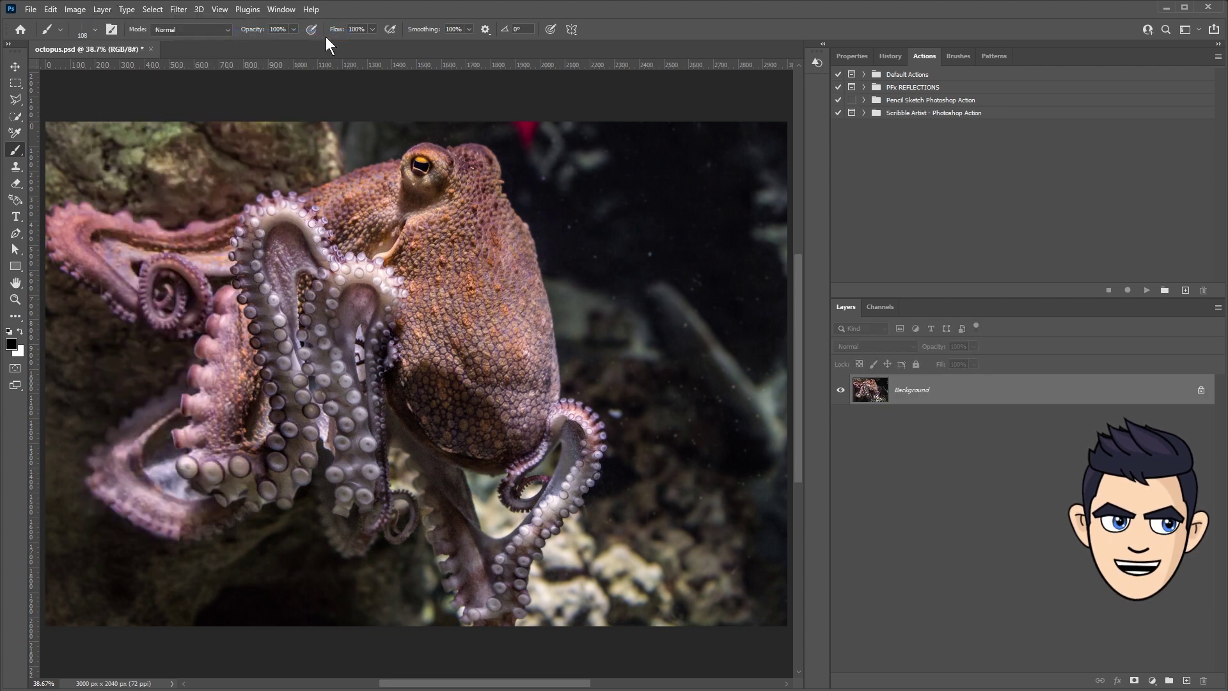
{"action": "left_click", "coordinate": [1187, 681]}
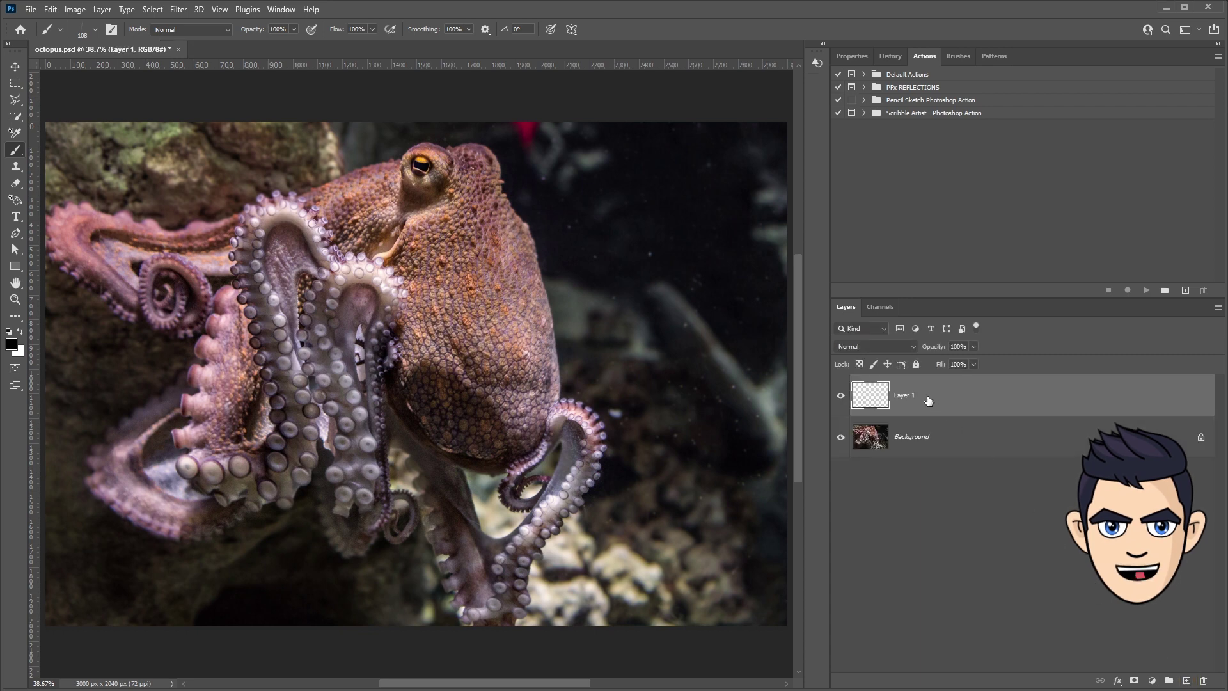
{"action": "double_click", "coordinate": [907, 395]}
{"action": "type", "text": "mask"}
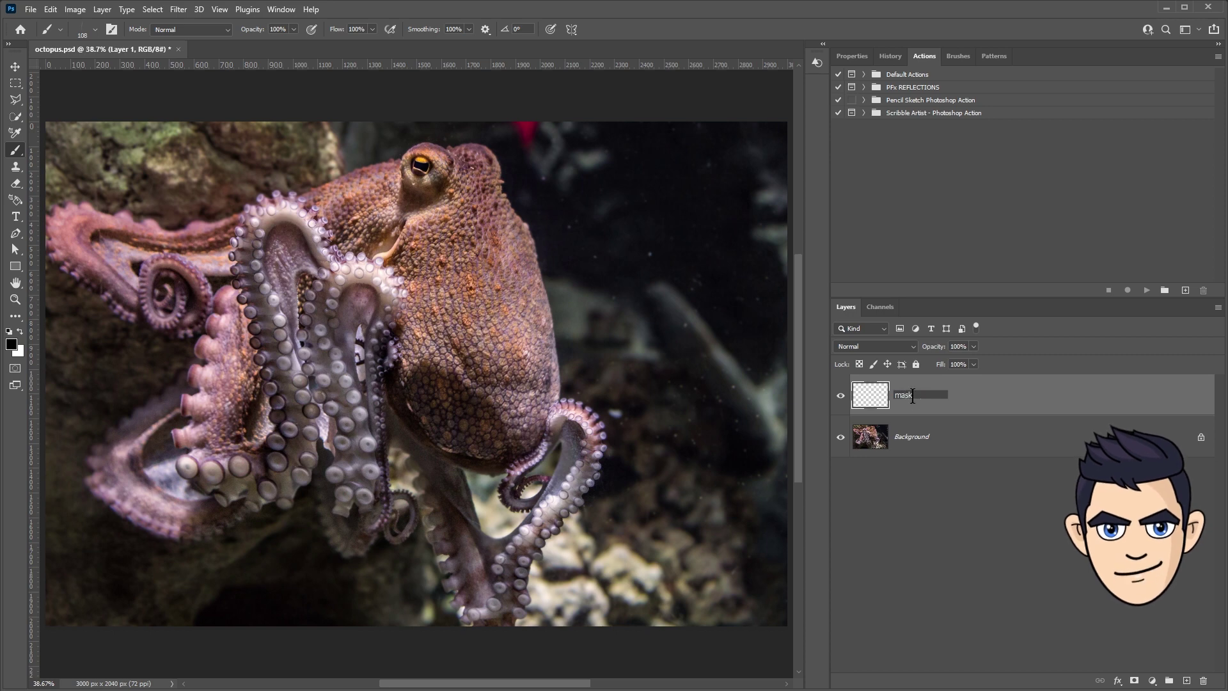
{"action": "key", "text": "Return"}
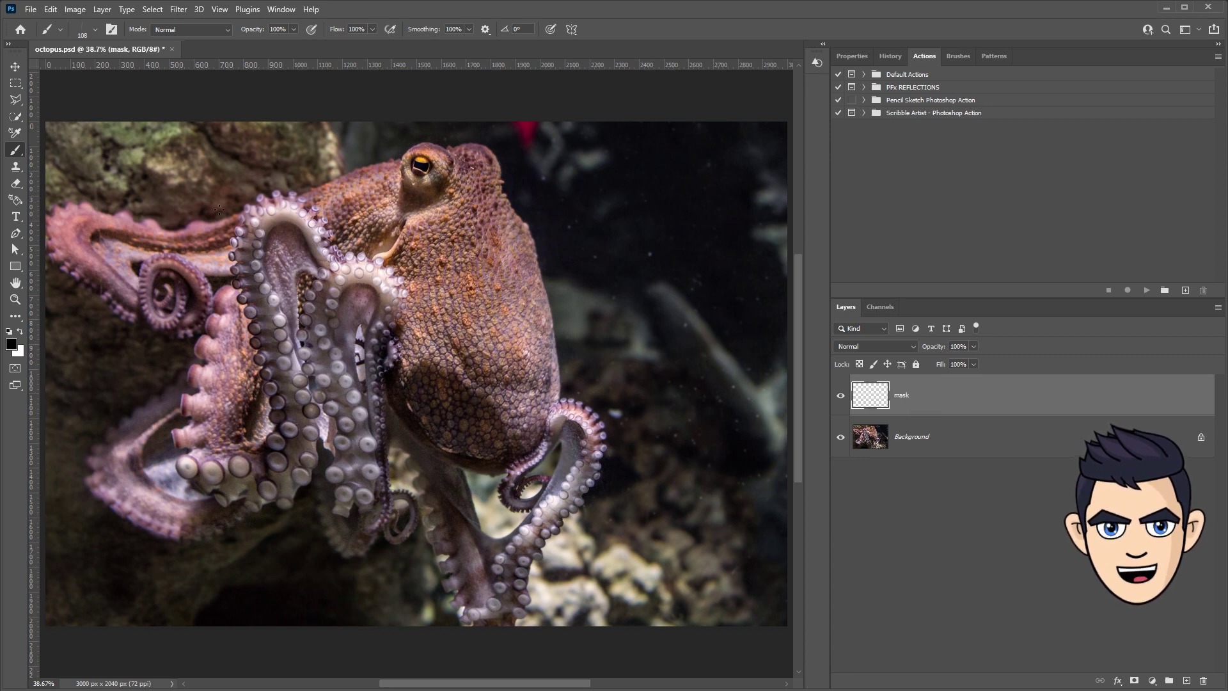
Choose the Hard Round brush in red and paint a test stroke across the octopus
{"action": "left_click", "coordinate": [95, 29]}
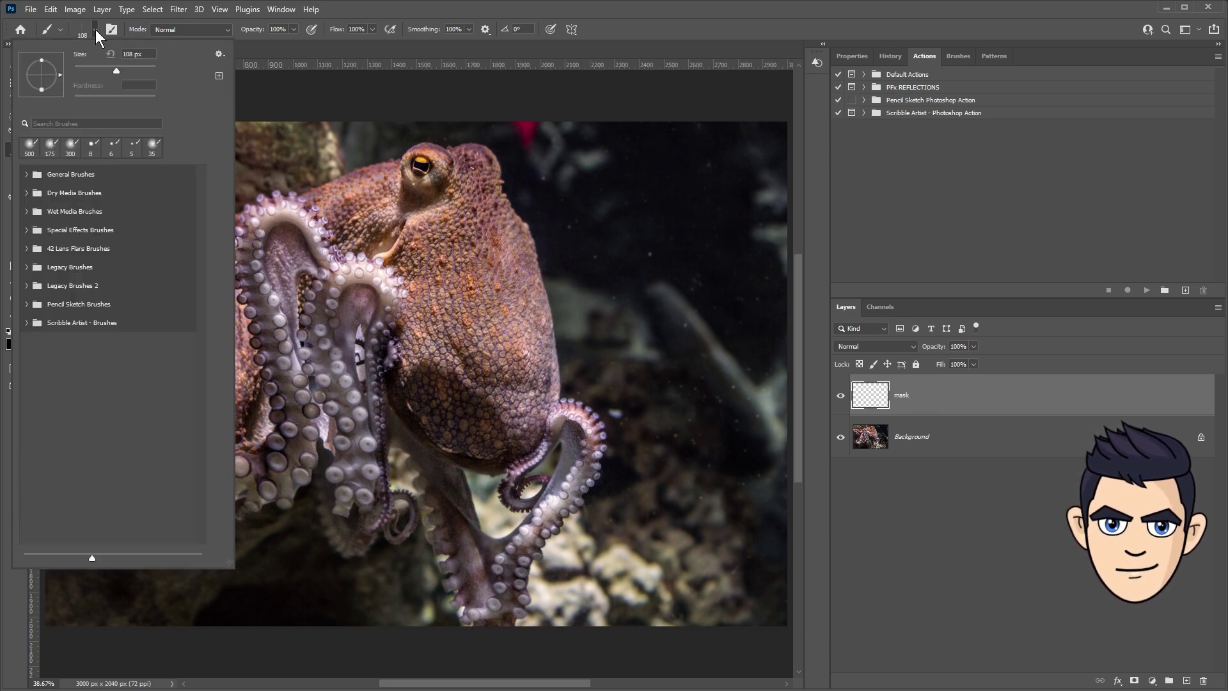
{"action": "left_click", "coordinate": [27, 174]}
{"action": "left_click", "coordinate": [69, 233]}
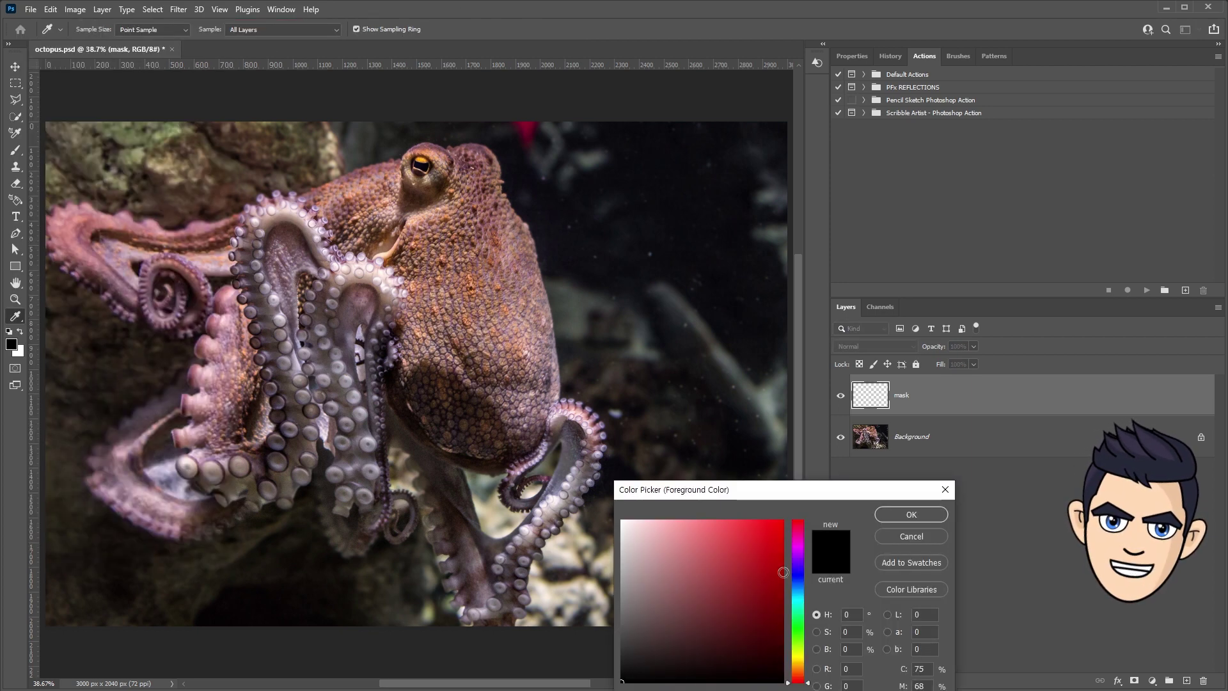
{"action": "left_click", "coordinate": [901, 511]}
{"action": "left_click_drag", "start_coordinate": [319, 309], "coordinate": [476, 374]}
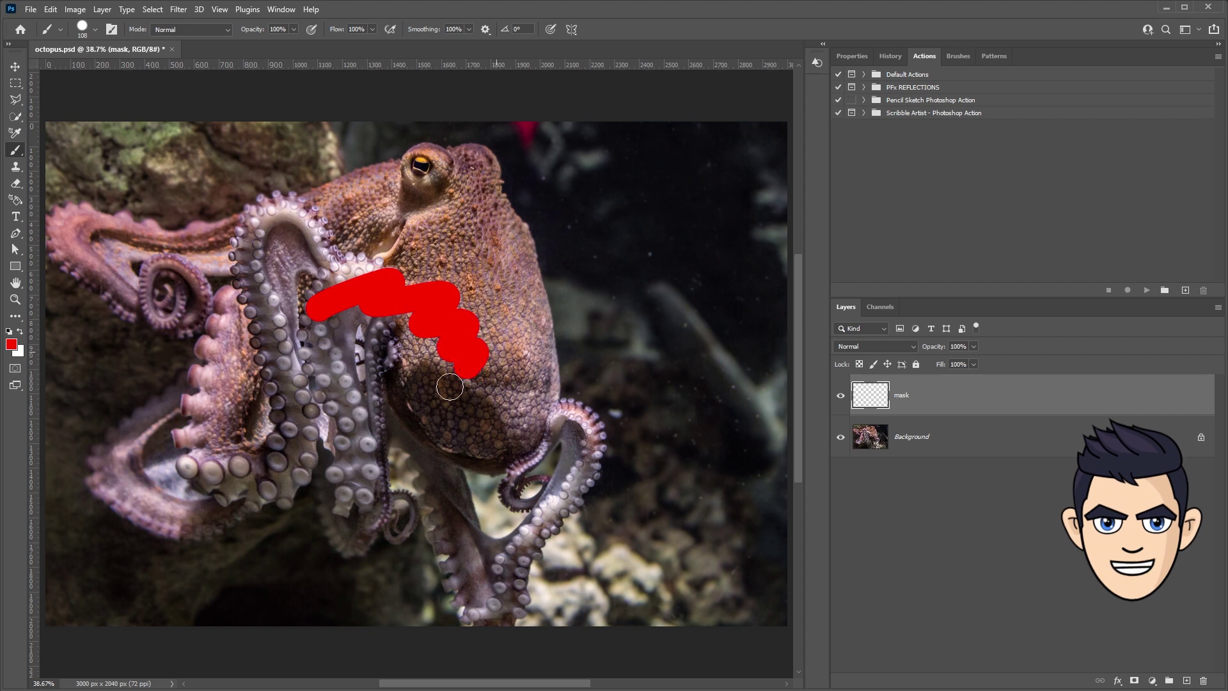
Try the Scribble Hard Brush on the octopus and enlarge it to 200 px
{"action": "left_click", "coordinate": [958, 57]}
{"action": "left_click", "coordinate": [1008, 184]}
{"action": "mouse_move", "coordinate": [456, 244]}
{"action": "left_mouse_down"}
{"action": "mouse_move", "coordinate": [373, 258]}
{"action": "mouse_move", "coordinate": [320, 288]}
{"action": "mouse_move", "coordinate": [288, 358]}
{"action": "mouse_move", "coordinate": [438, 424]}
{"action": "left_mouse_up"}
{"action": "key", "text": "]"}
{"action": "key", "text": "]"}
{"action": "key", "text": "]"}
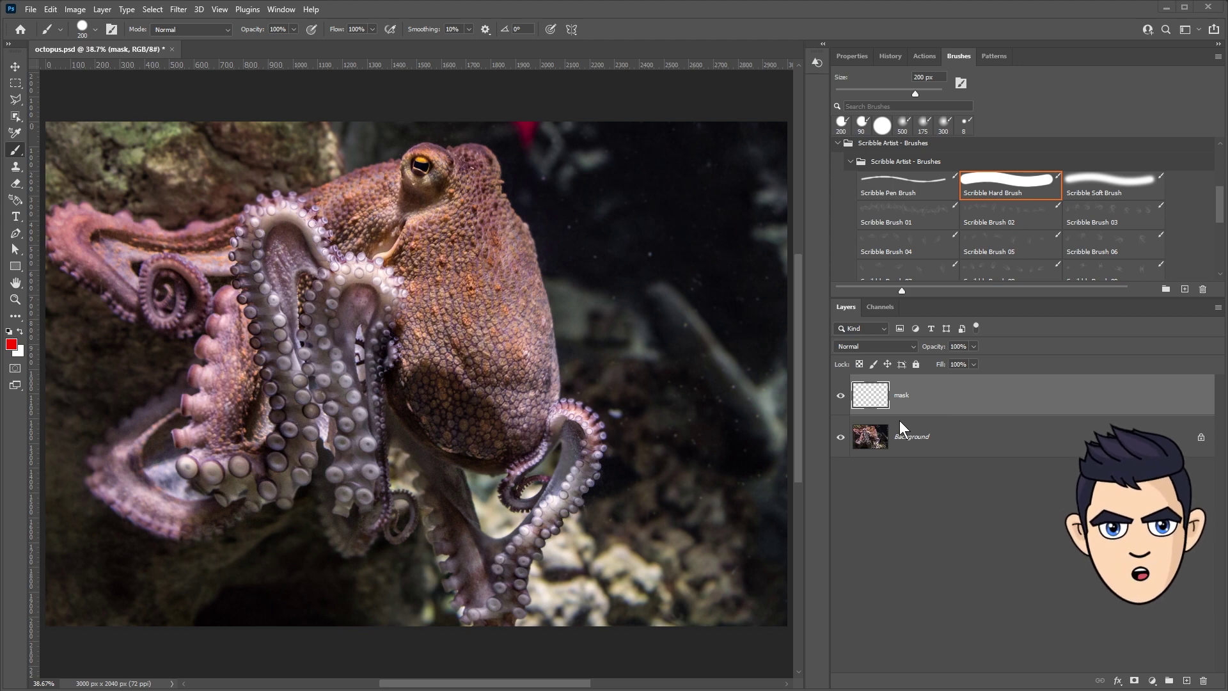
{"action": "left_click", "coordinate": [870, 439]}
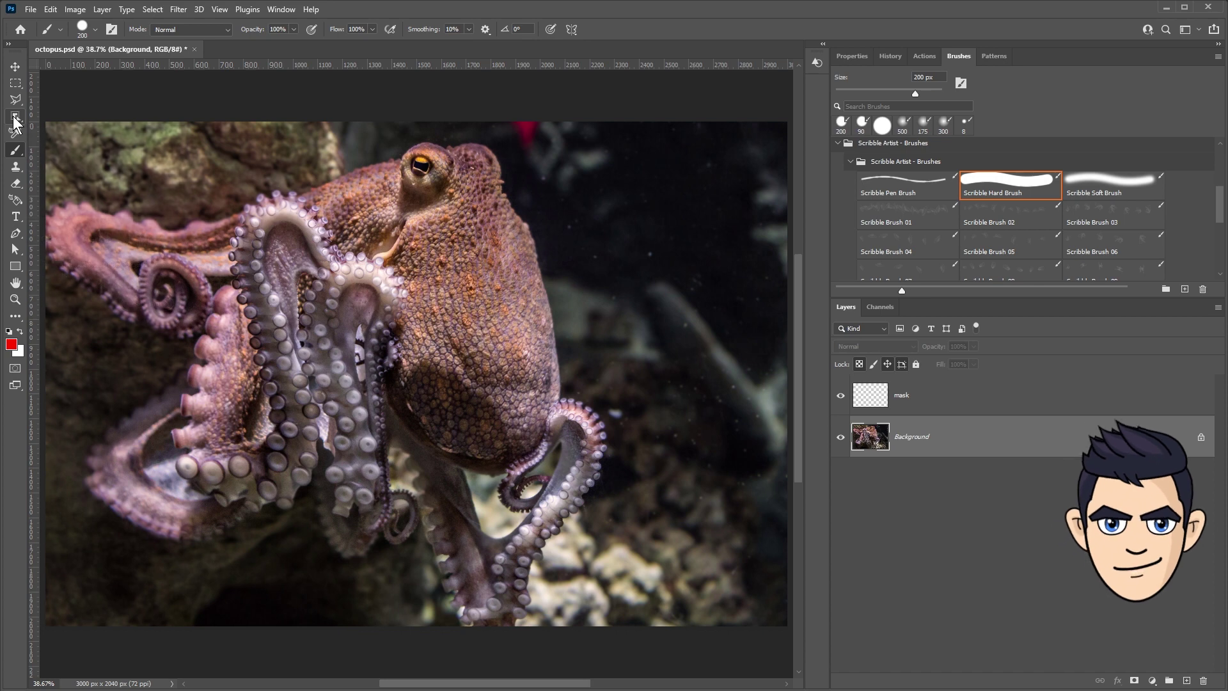
Fill a Select Subject outline of the octopus with red on the mask layer at 55% opacity
{"action": "left_click", "coordinate": [15, 118]}
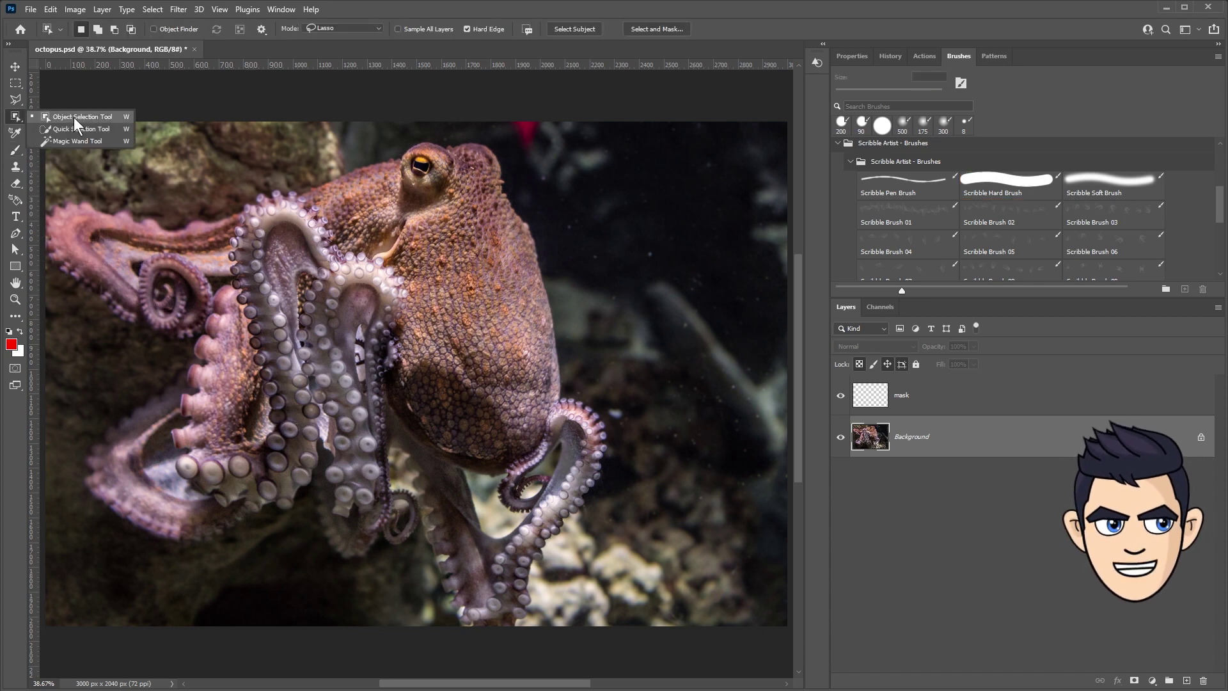
{"action": "left_click", "coordinate": [77, 117]}
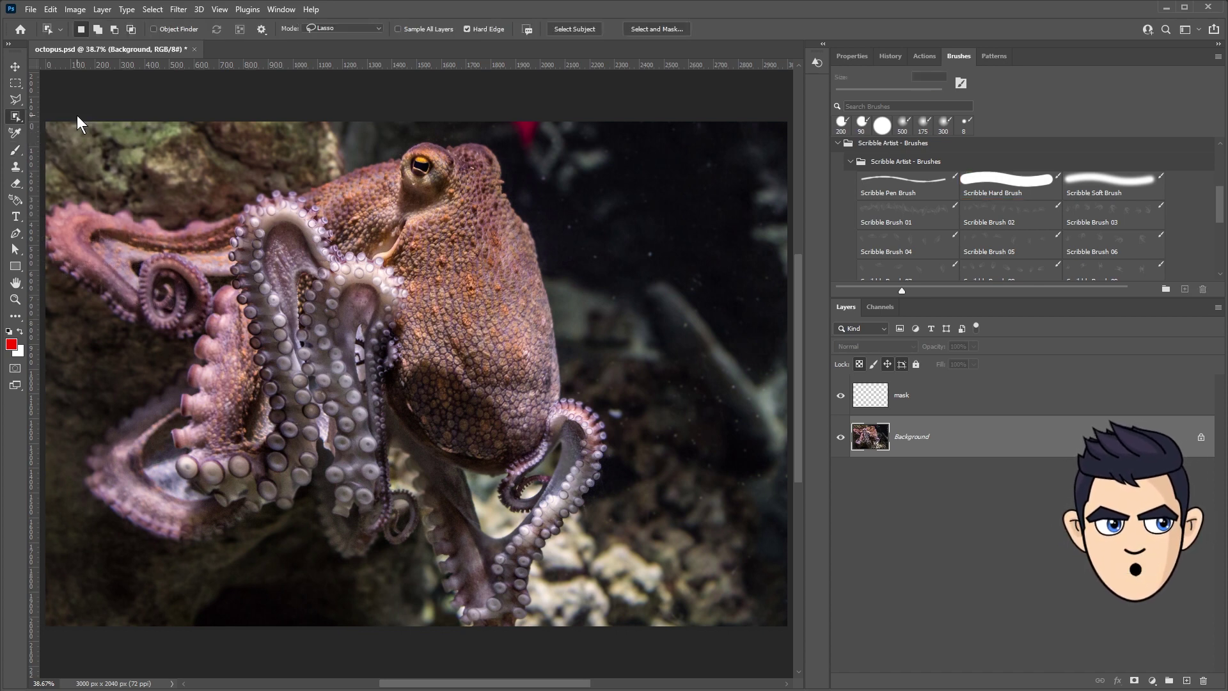
{"action": "left_click", "coordinate": [569, 30]}
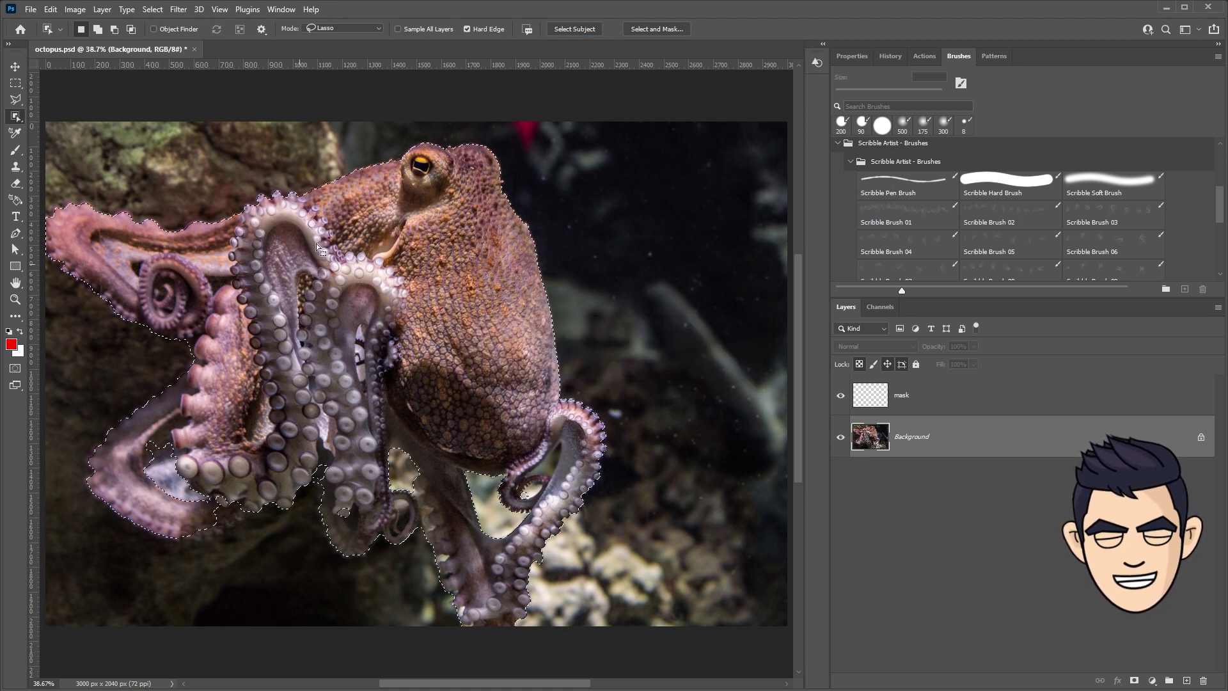
{"action": "left_click", "coordinate": [922, 399]}
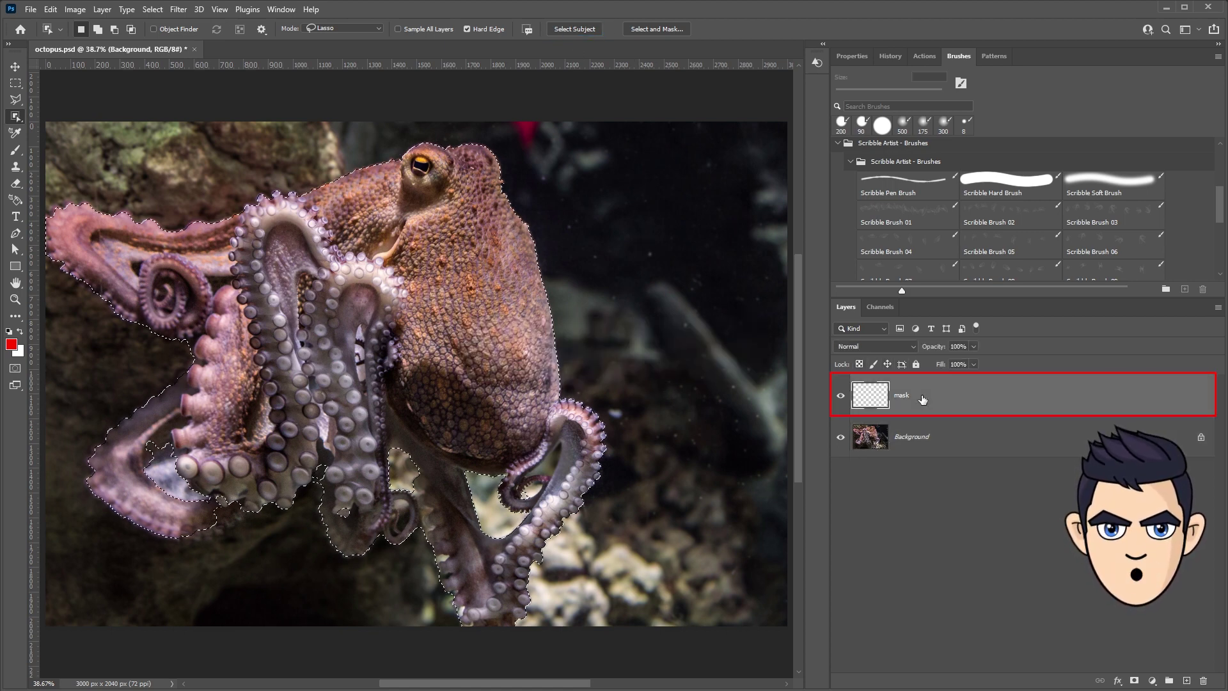
{"action": "key", "text": "alt+BackSpace"}
{"action": "key", "text": "ctrl+d"}
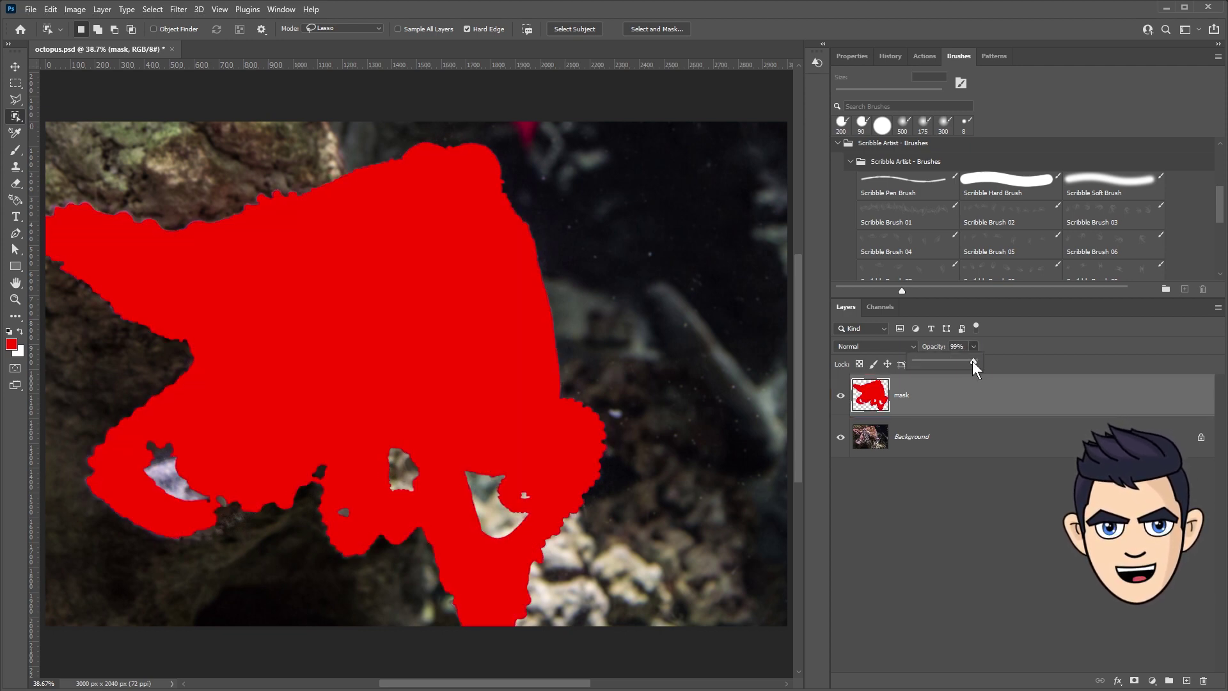
{"action": "key", "text": "b"}
{"action": "scroll", "coordinate": [246, 453], "scroll_direction": "up", "scroll_amount": 2}
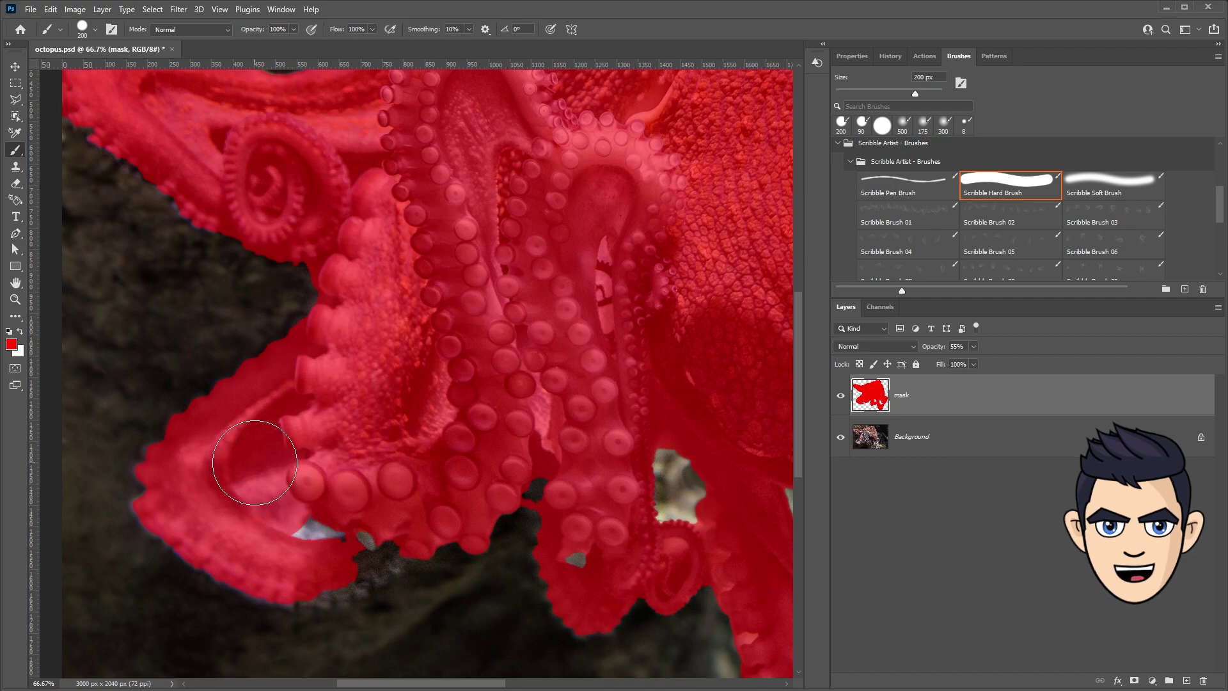
Paint red over the tentacle gaps with a progressively smaller brush
{"action": "key", "text": "bracketleft"}
{"action": "key", "text": "bracketleft"}
{"action": "left_click_drag", "start_coordinate": [368, 537], "coordinate": [384, 557]}
{"action": "key", "text": "bracketleft"}
{"action": "key", "text": "bracketleft"}
{"action": "left_click_drag", "start_coordinate": [315, 589], "coordinate": [381, 567]}
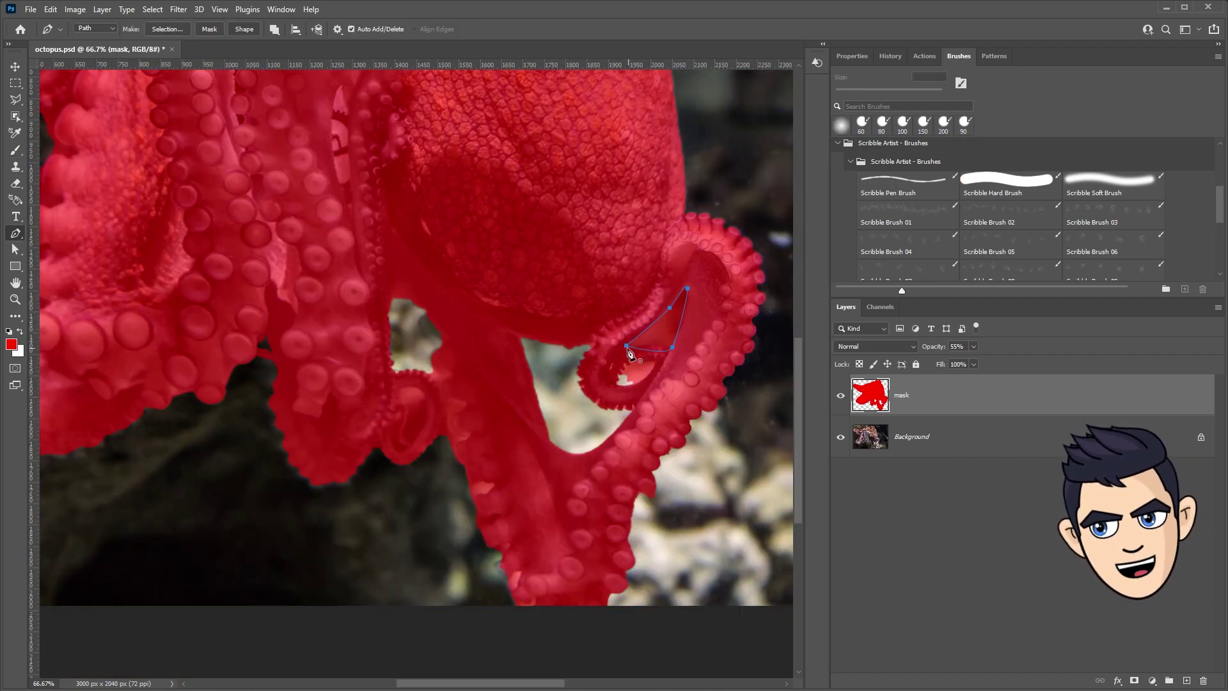
Fill the triangle path inside the curled tentacle with red and deselect
{"action": "left_click", "coordinate": [686, 288]}
{"action": "key", "text": "ctrl+Return"}
{"action": "key", "text": "alt+BackSpace"}
{"action": "key", "text": "ctrl+d"}
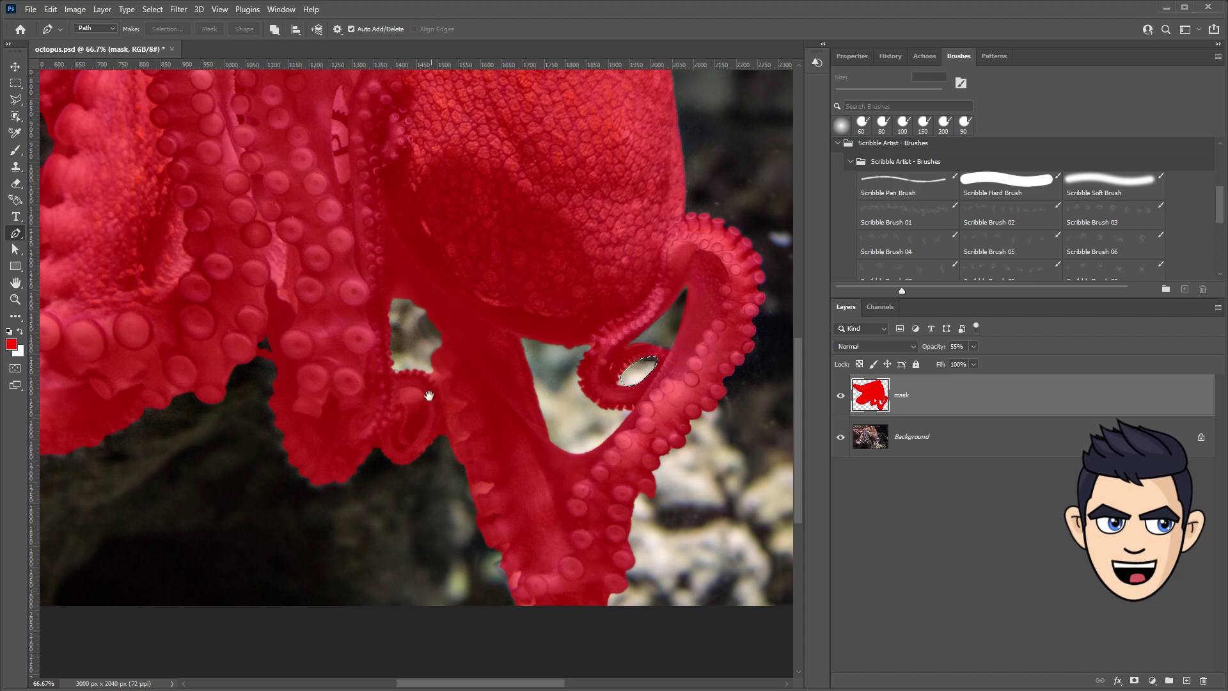
{"action": "key", "text": "ctrl+0"}
Raise the mask layer's opacity to 100%
{"action": "left_click", "coordinate": [840, 395]}
{"action": "left_click", "coordinate": [973, 346]}
{"action": "left_click_drag", "start_coordinate": [970, 359], "coordinate": [1050, 362]}
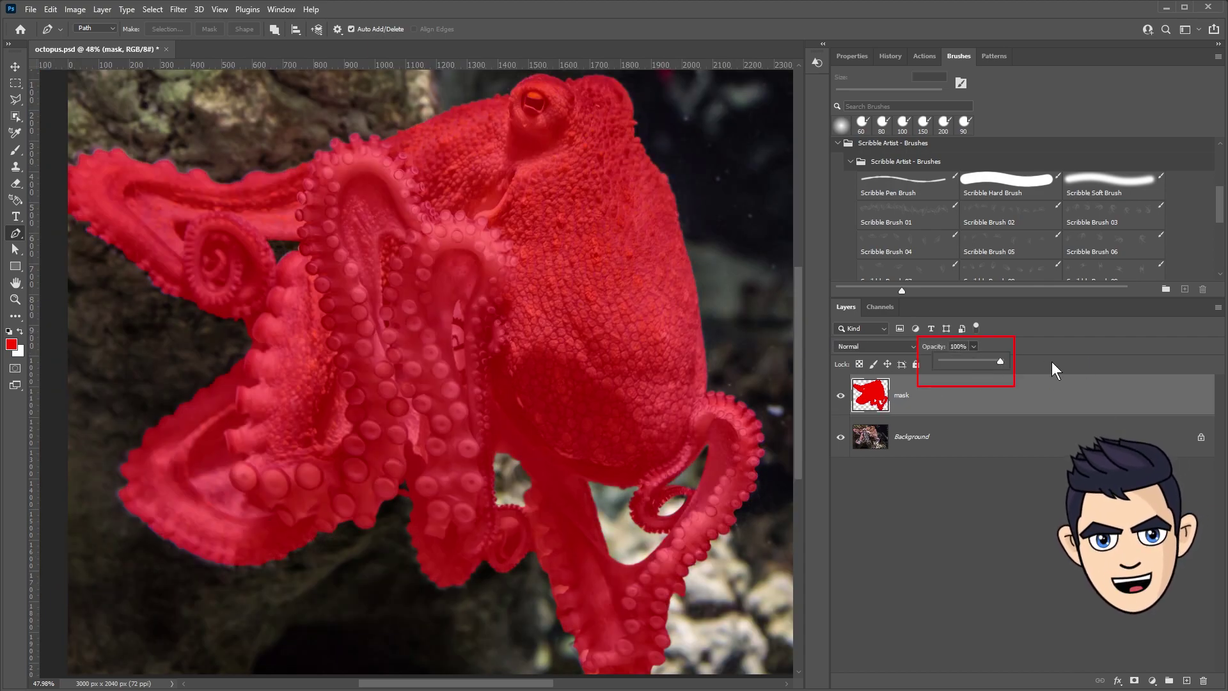
{"action": "left_click", "coordinate": [1022, 477]}
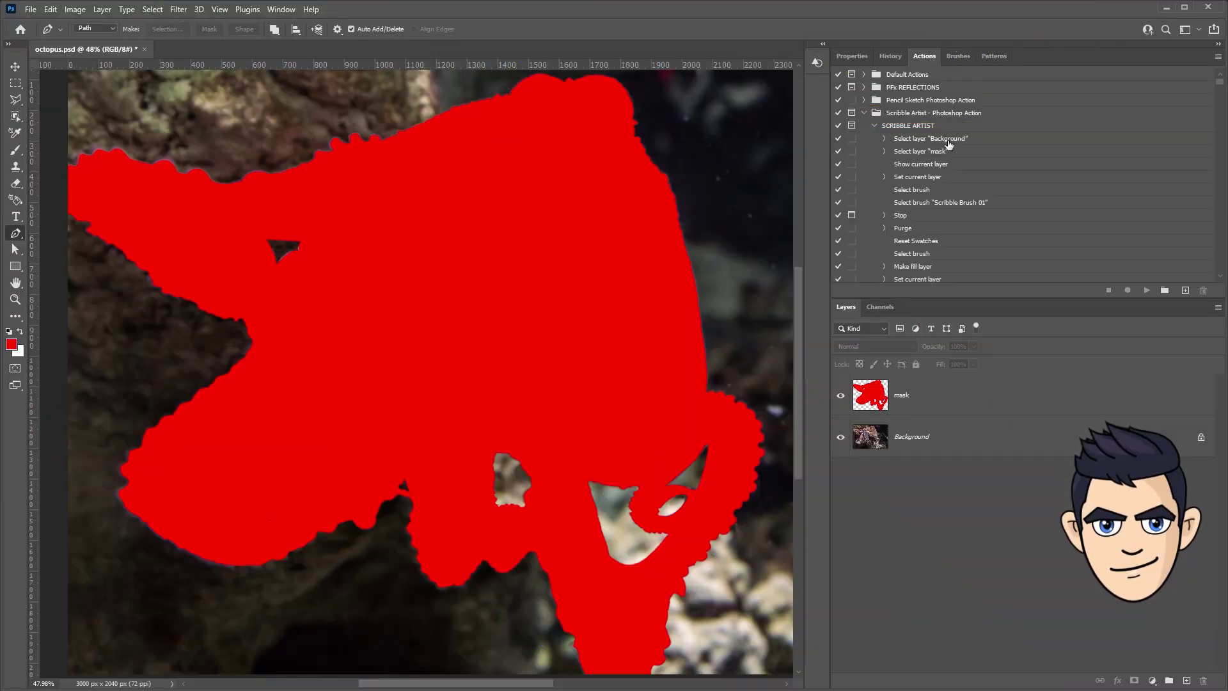
Review the action's selection steps and make the mask layer active
{"action": "left_click", "coordinate": [951, 138]}
{"action": "left_click", "coordinate": [951, 154]}
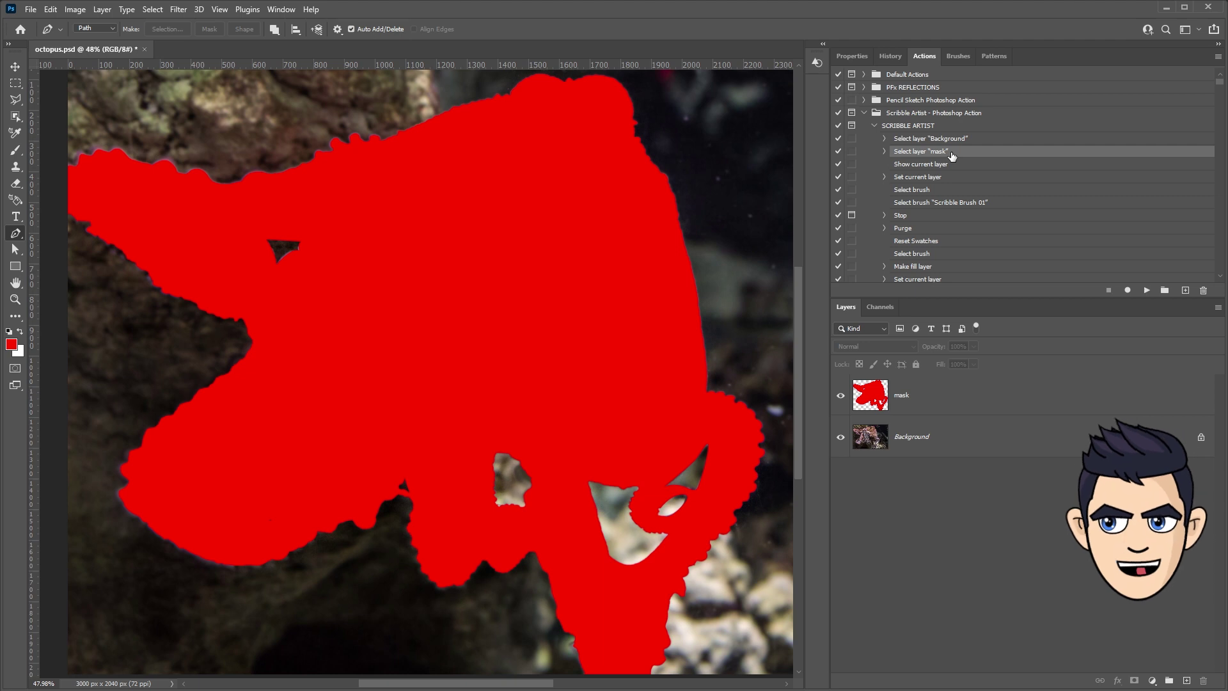
{"action": "left_click", "coordinate": [922, 436]}
{"action": "left_click", "coordinate": [928, 397]}
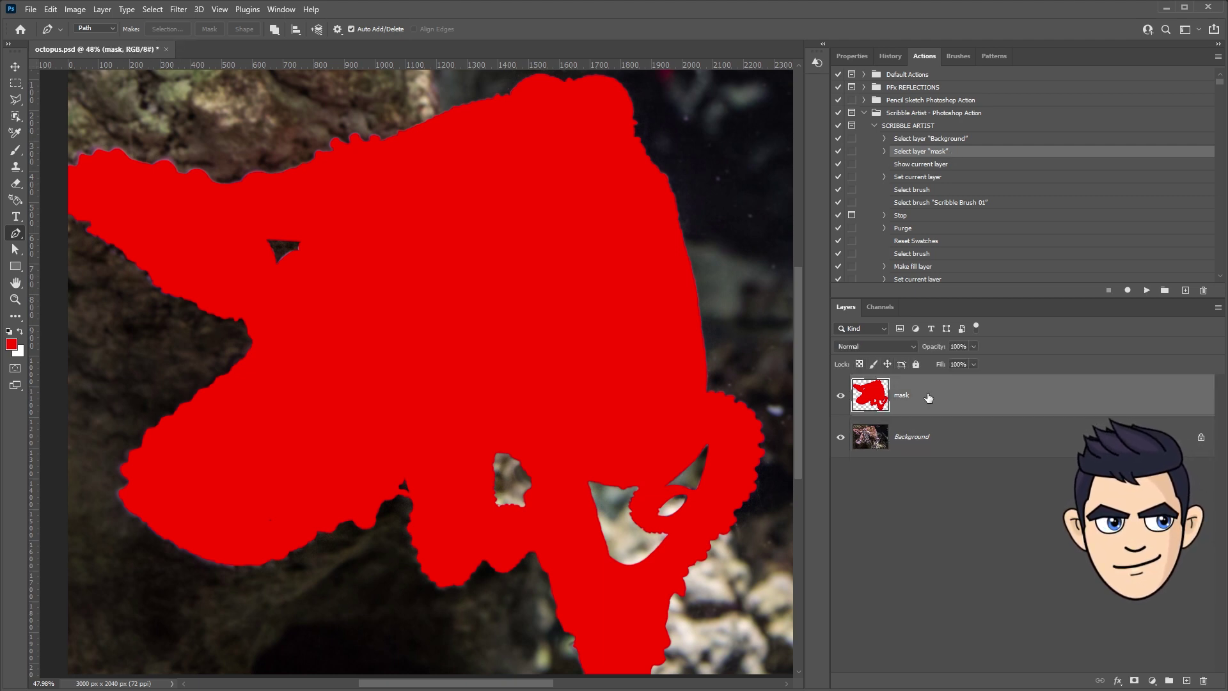
Play SCRIBBLE ARTIST, pausing to confirm 100% brush opacity before resuming it
{"action": "left_click", "coordinate": [919, 126]}
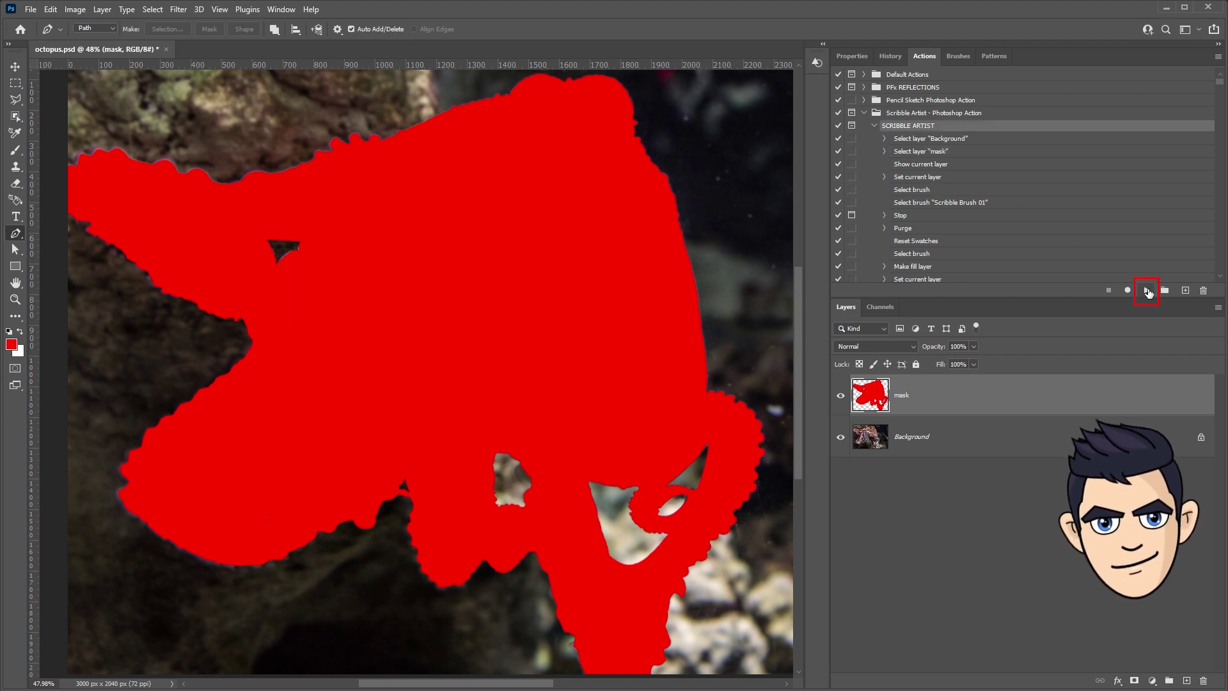
{"action": "left_click", "coordinate": [1147, 290]}
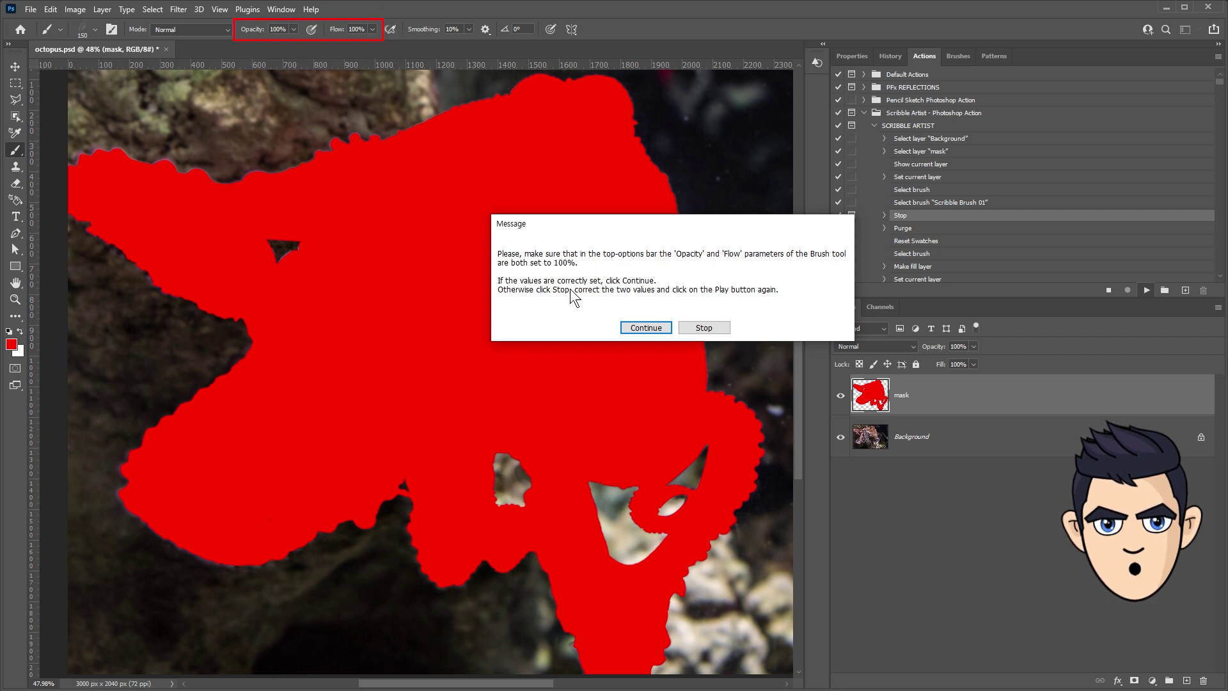
{"action": "left_click", "coordinate": [706, 327]}
{"action": "left_click", "coordinate": [283, 29]}
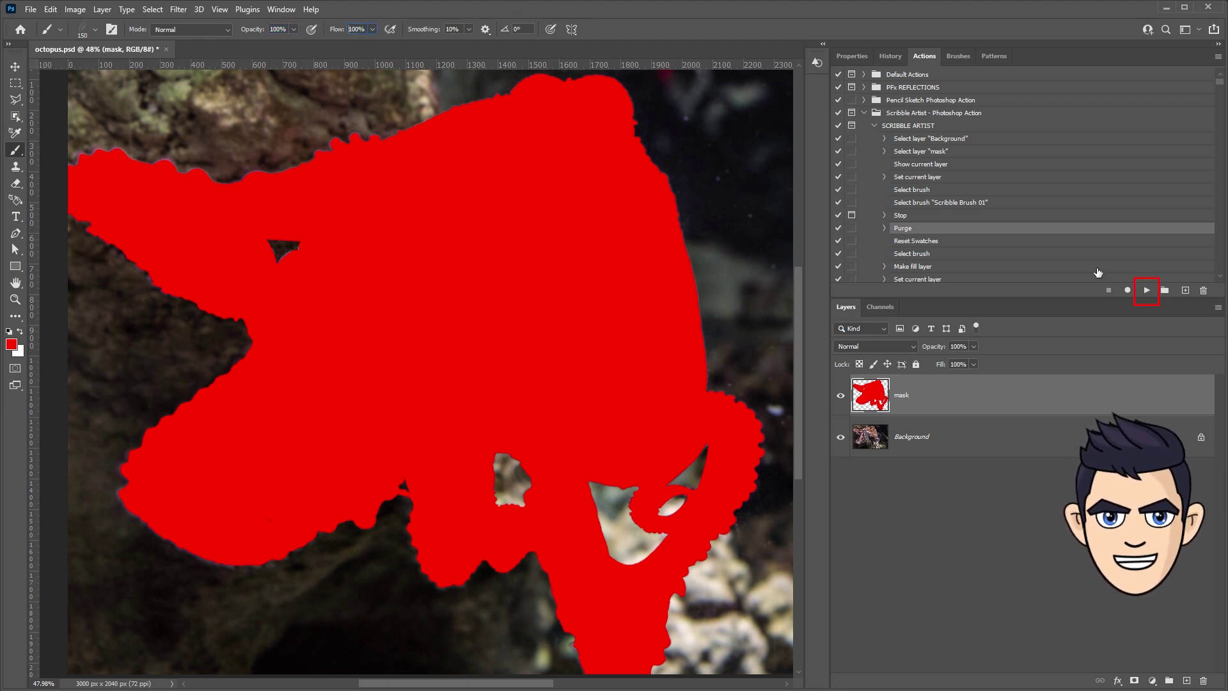
{"action": "left_click", "coordinate": [1147, 293]}
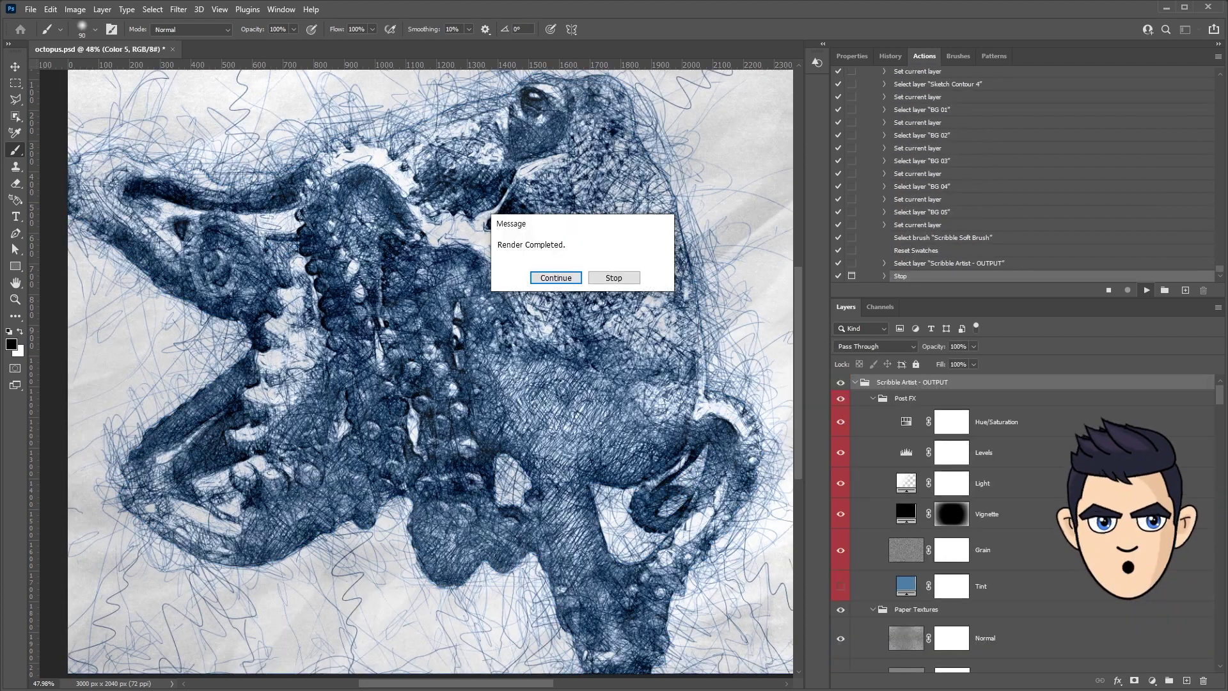
Dismiss the Render Completed message and inspect the sketch at 100% zoom
{"action": "left_click", "coordinate": [614, 277]}
{"action": "key", "text": "z"}
{"action": "key", "text": "ctrl+1"}
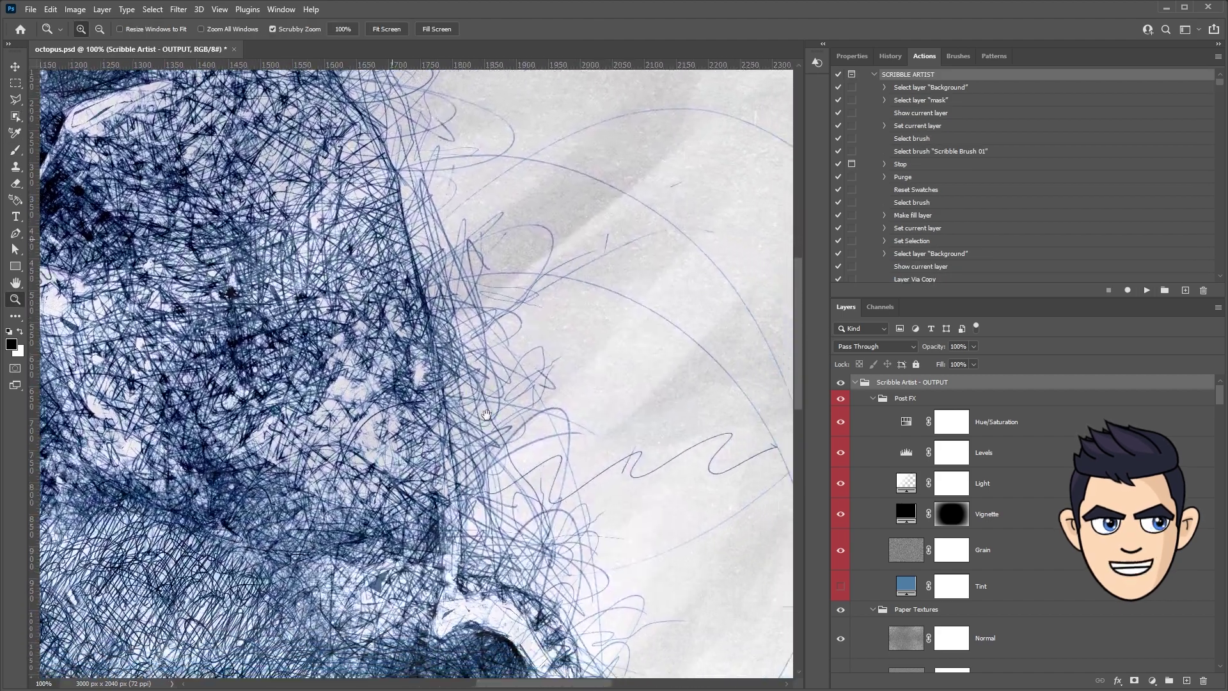
{"action": "left_click_drag", "start_coordinate": [486, 415], "coordinate": [420, 376]}
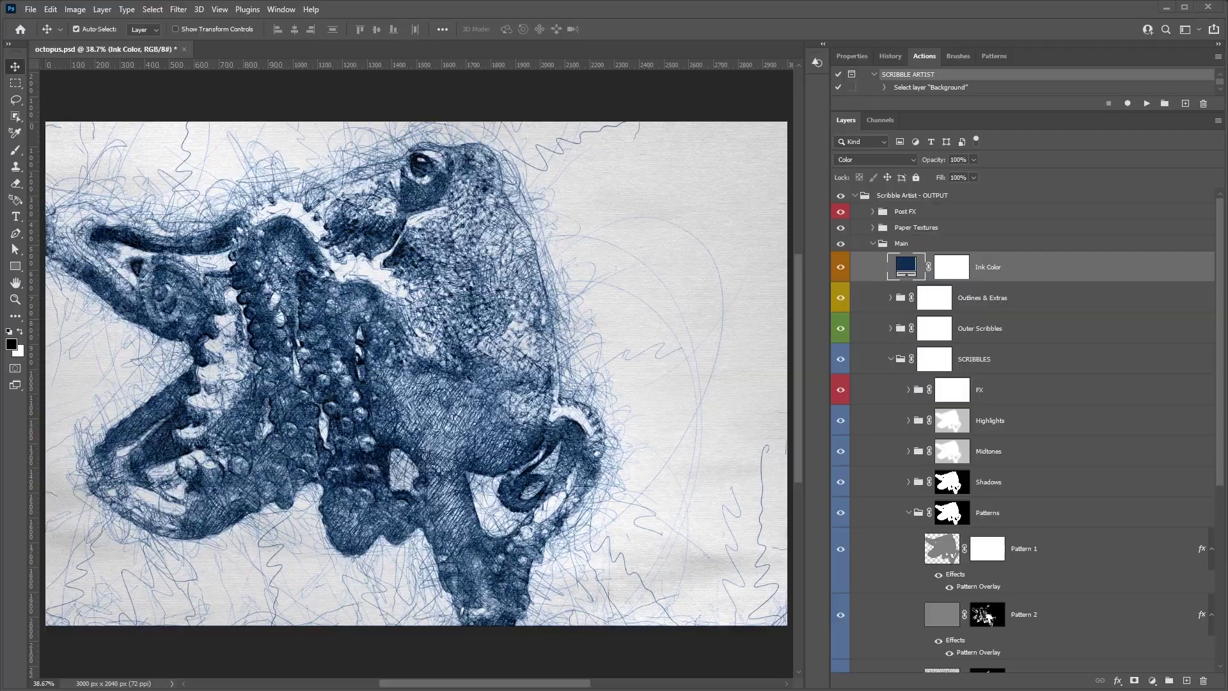
Preview green in the Ink Color picker while keeping the blue ink, then view the canvas at 100%
{"action": "double_click", "coordinate": [905, 265]}
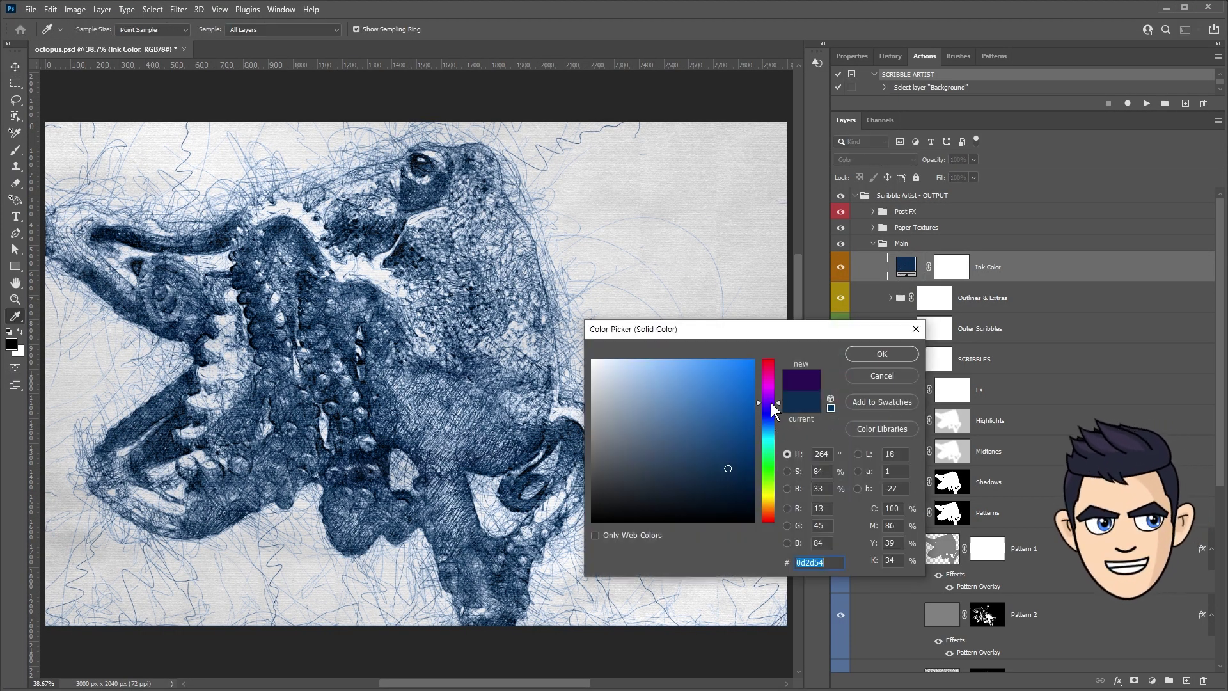
{"action": "left_click", "coordinate": [769, 485]}
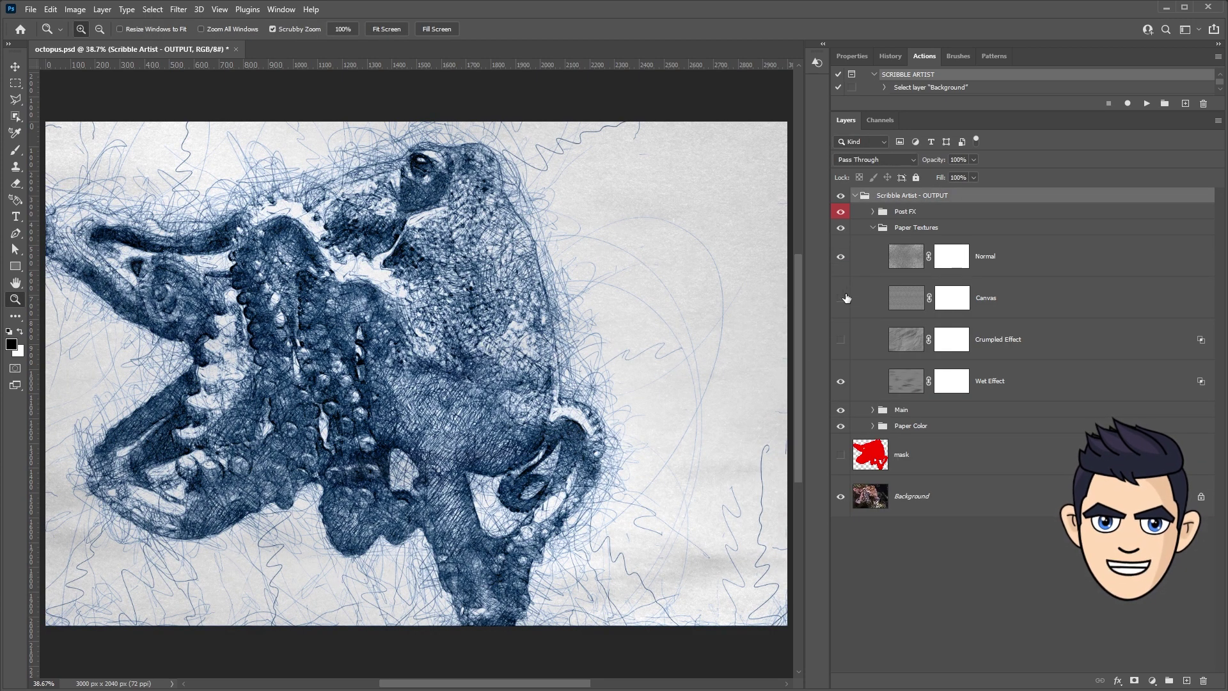
{"action": "key", "text": "ctrl+1"}
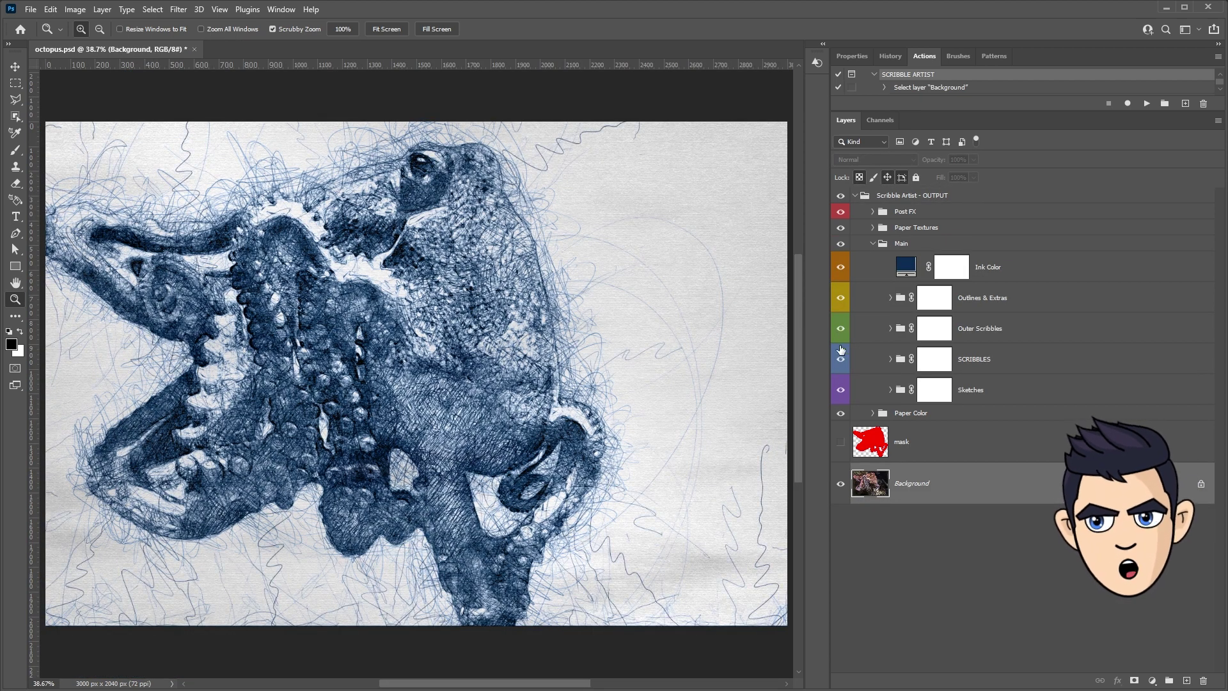
Toggle the SCRIBBLES shading off and on, hide Patterns, and expand both groups
{"action": "left_click", "coordinate": [841, 358]}
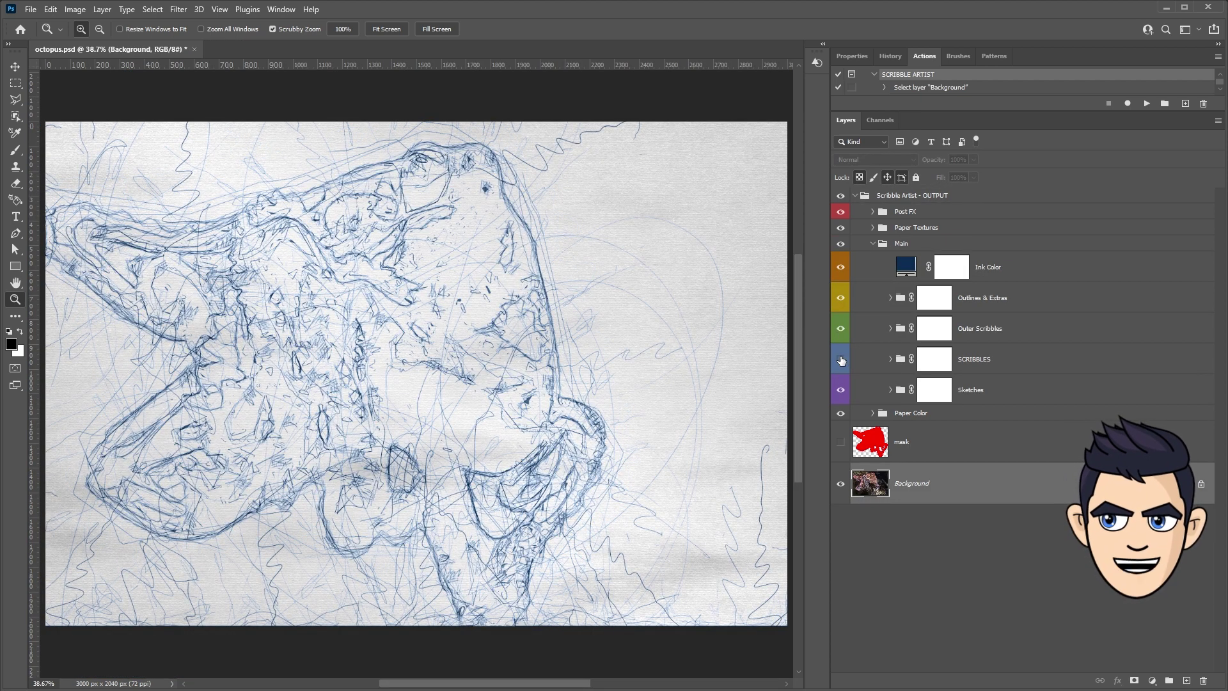
{"action": "left_click", "coordinate": [840, 359]}
{"action": "left_click", "coordinate": [890, 359]}
{"action": "left_click", "coordinate": [842, 497]}
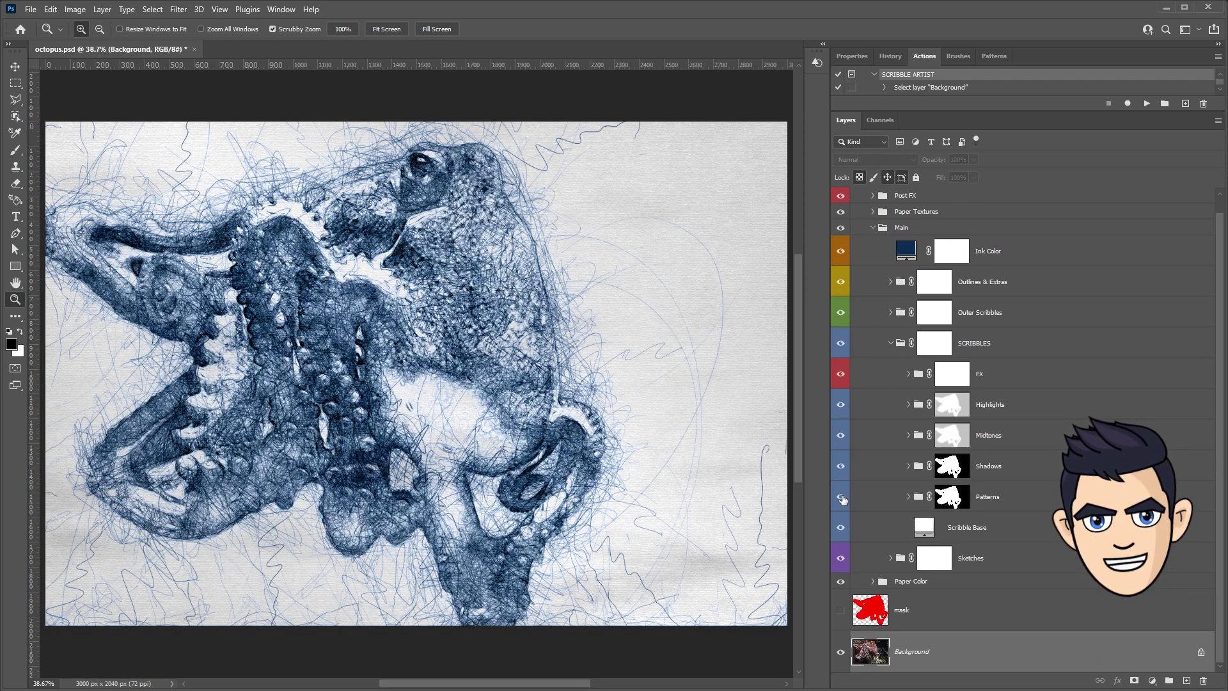
{"action": "left_click", "coordinate": [908, 497]}
Preview the Pattern 2 mask, lasso the octopus eye area, and collapse the Main group
{"action": "scroll", "coordinate": [959, 511], "scroll_direction": "down", "scroll_amount": 3}
{"action": "left_click", "coordinate": [988, 417], "text": "alt"}
{"action": "left_click", "coordinate": [987, 417], "text": "alt"}
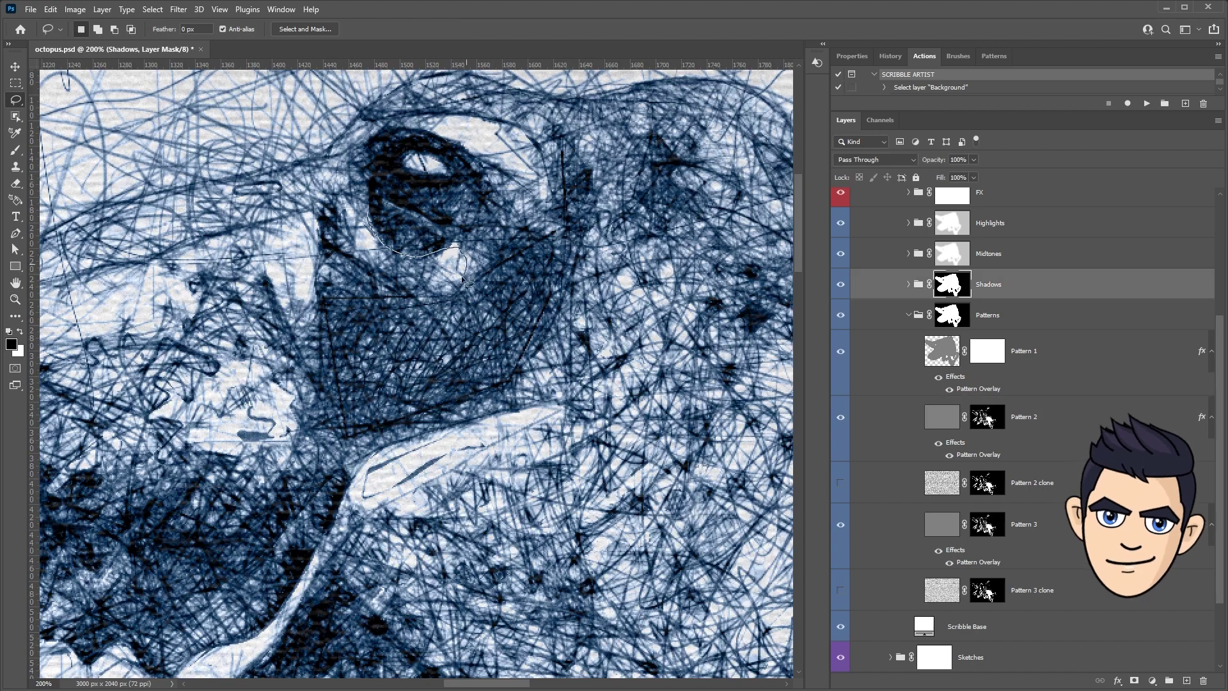
{"action": "left_click_drag", "start_coordinate": [370, 267], "coordinate": [362, 217]}
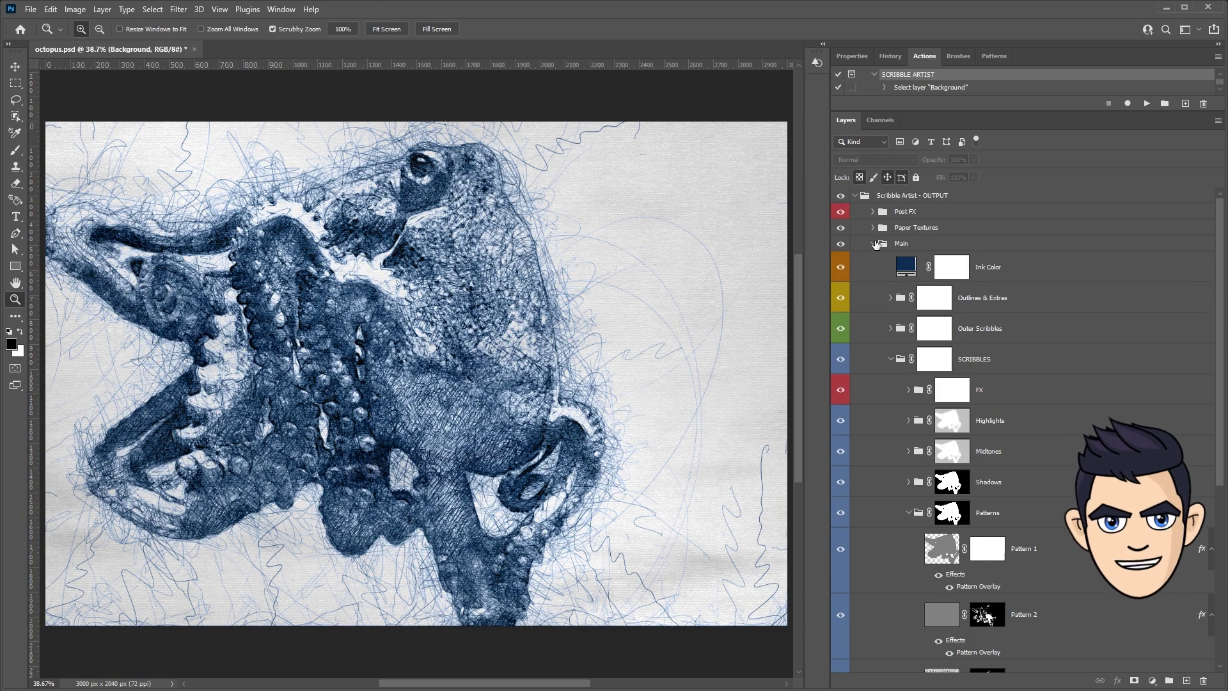
{"action": "left_click", "coordinate": [874, 244]}
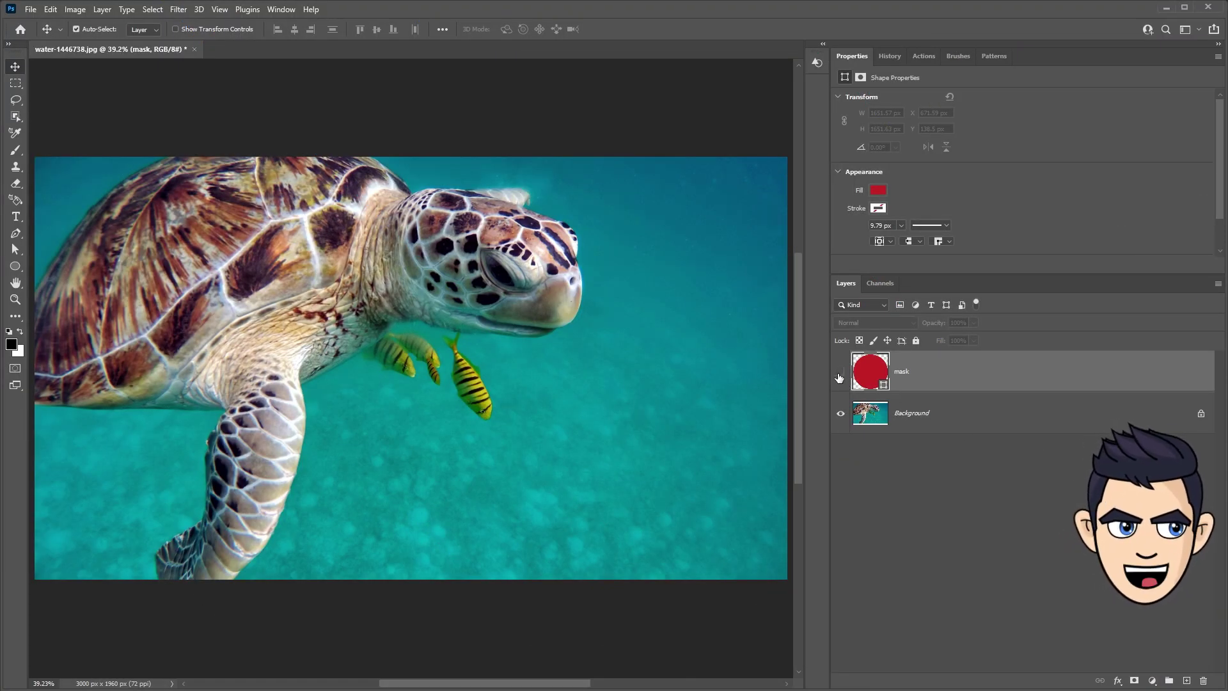
Make the mask layer's red circle visible over the turtle and bring up its layer commands
{"action": "left_click", "coordinate": [841, 372]}
{"action": "left_click", "coordinate": [839, 375]}
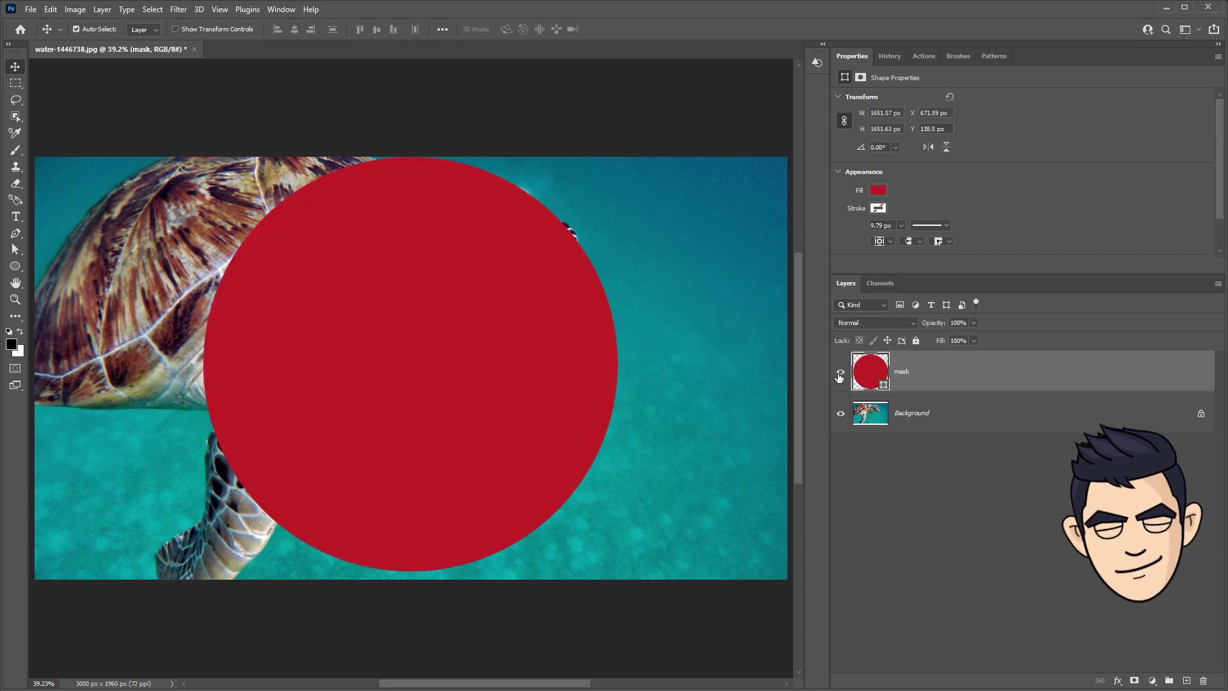
{"action": "right_click", "coordinate": [921, 379]}
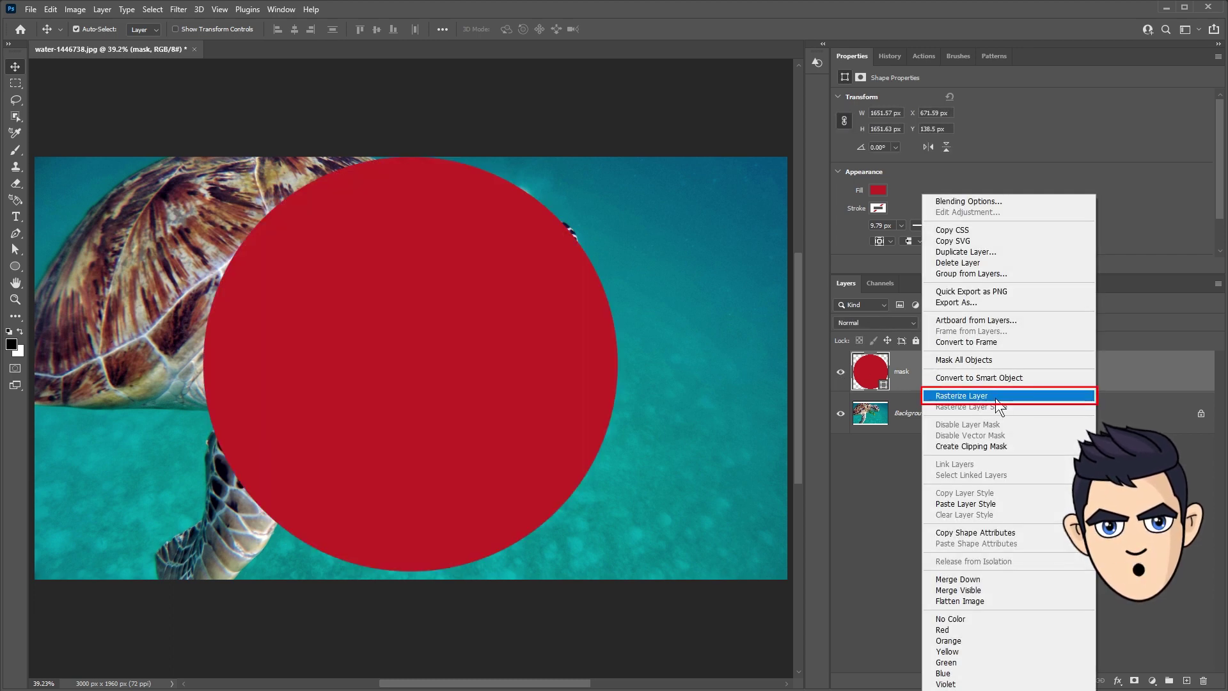